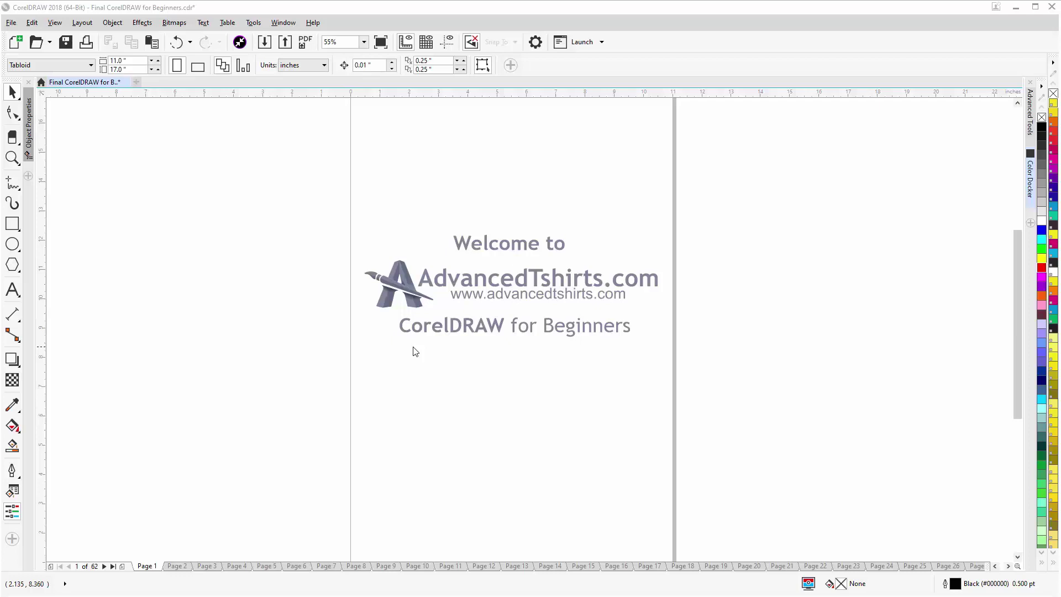
Go to Page 4 to show the Artistic Media Tool page with its flame brush samples.
click(240, 567)
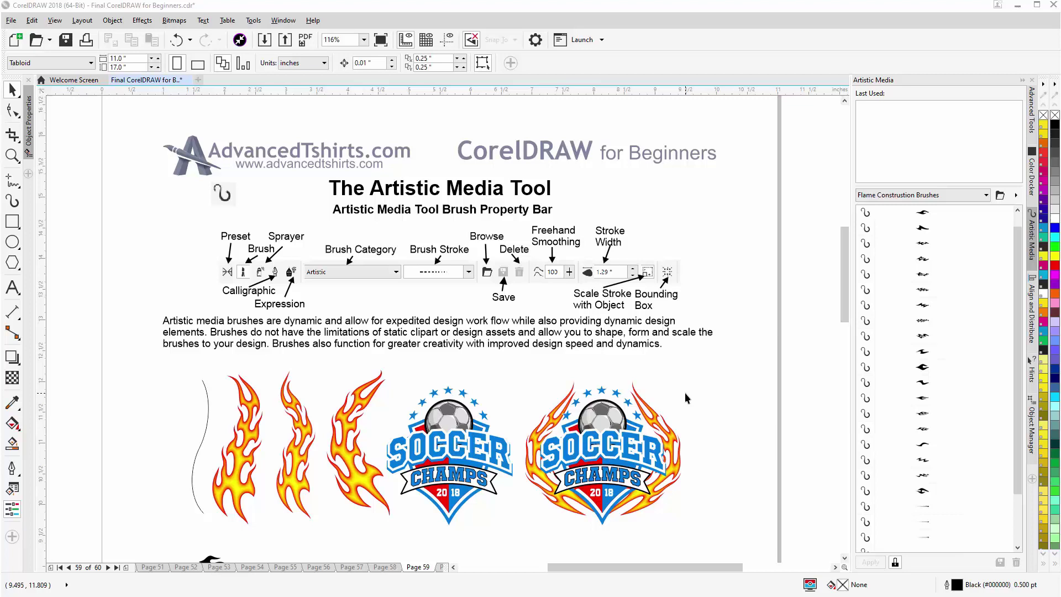
click(207, 434)
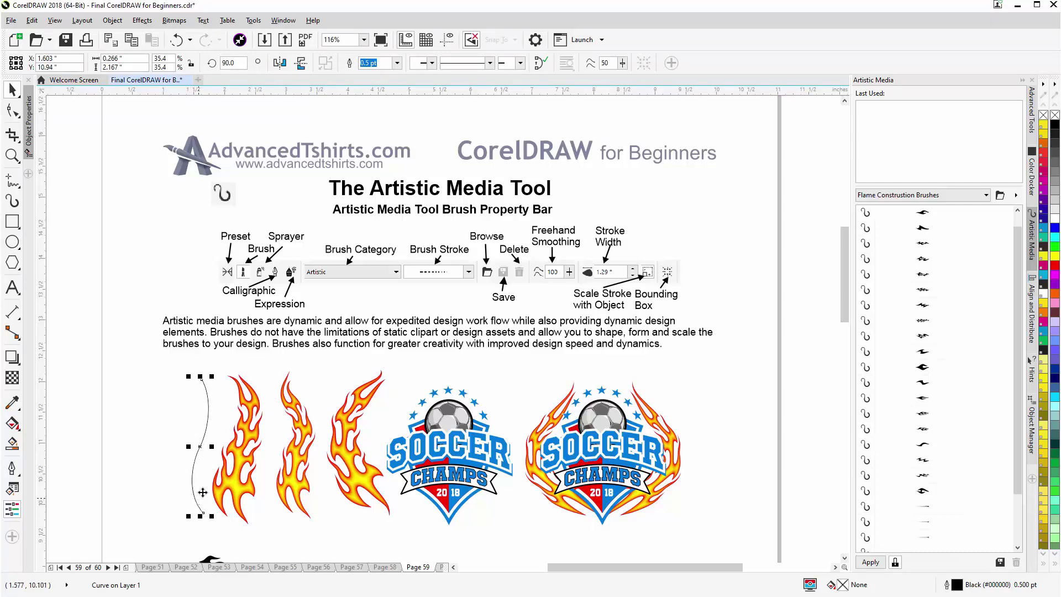
click(236, 470)
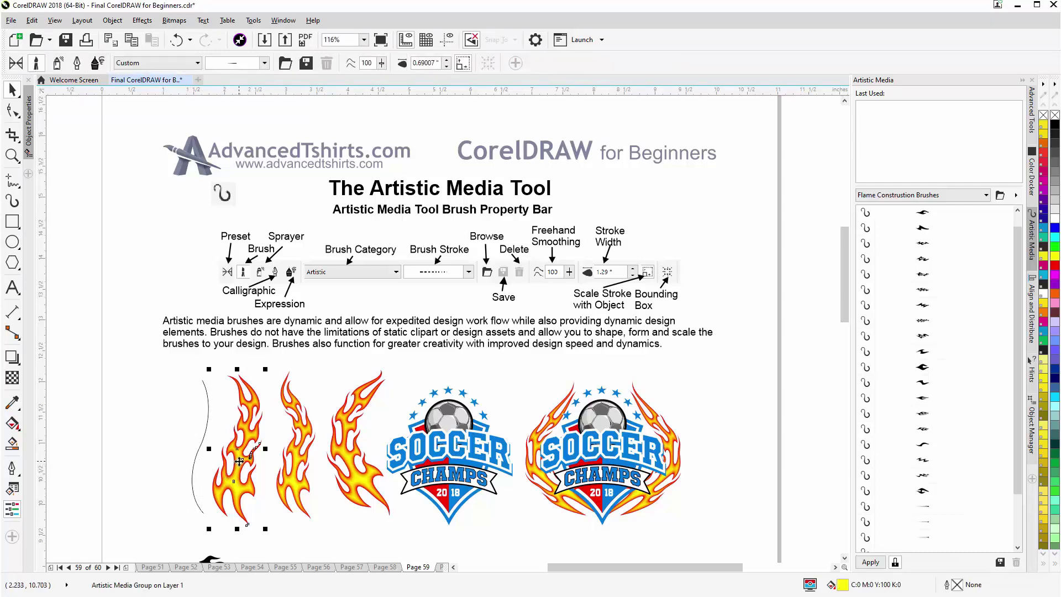
key(shift+F2)
scroll(444, 330, up, 1)
scroll(444, 330, down, 2)
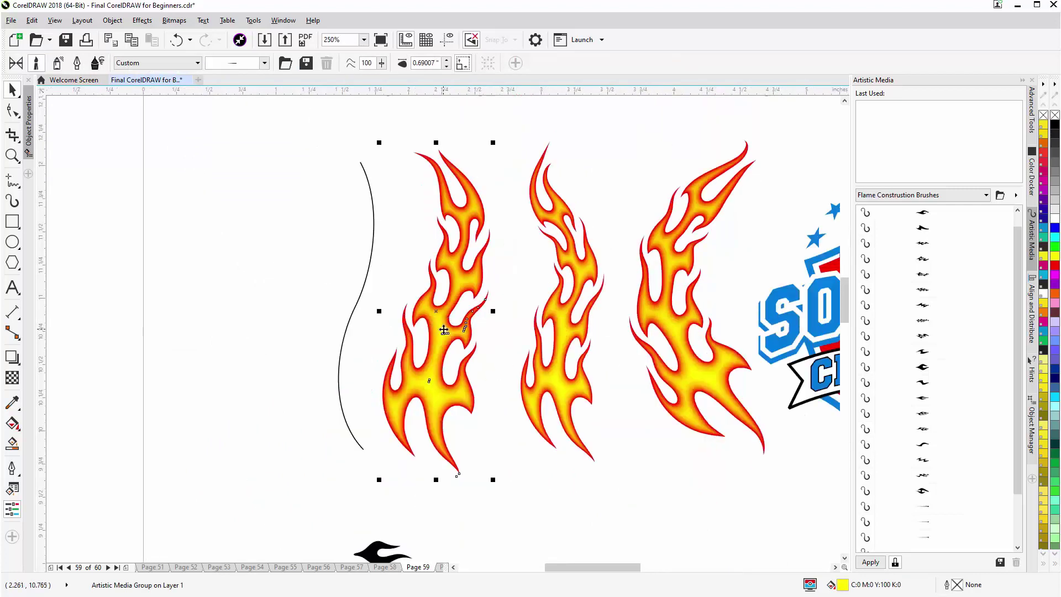
scroll(444, 331, up, 1)
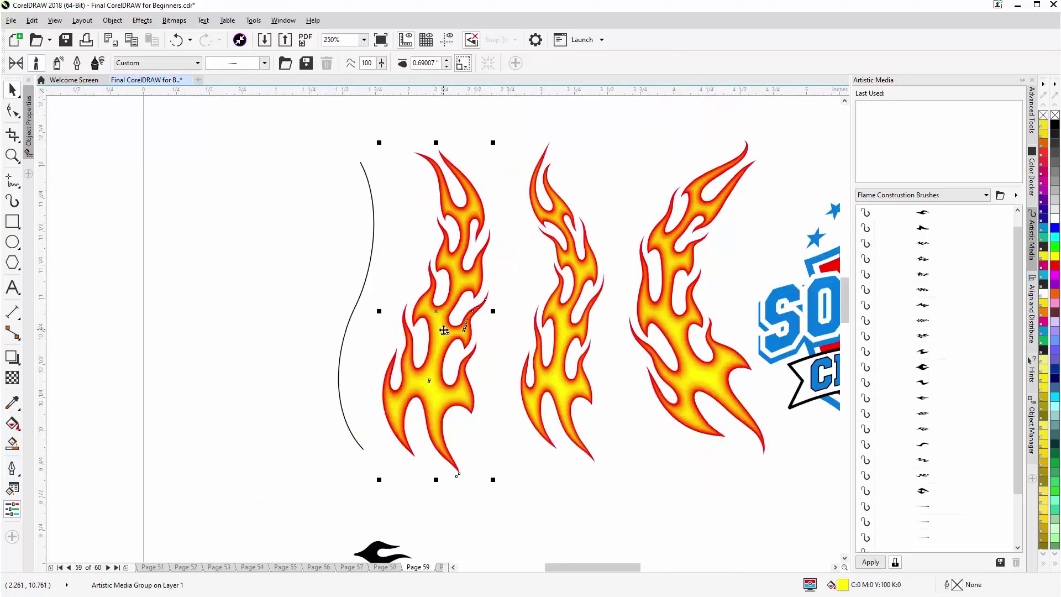
click(57, 22)
click(80, 55)
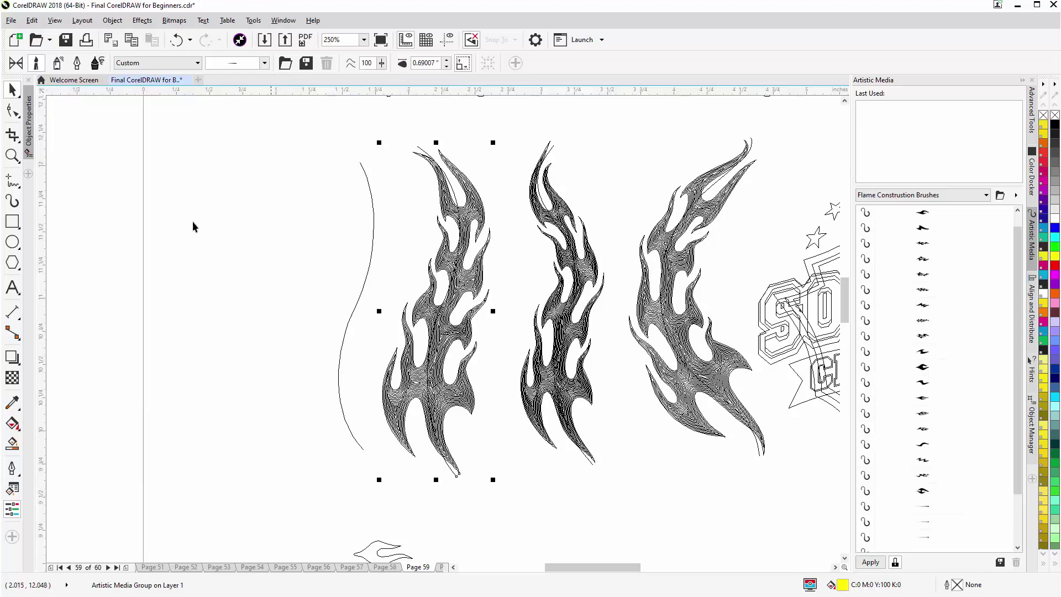
click(56, 21)
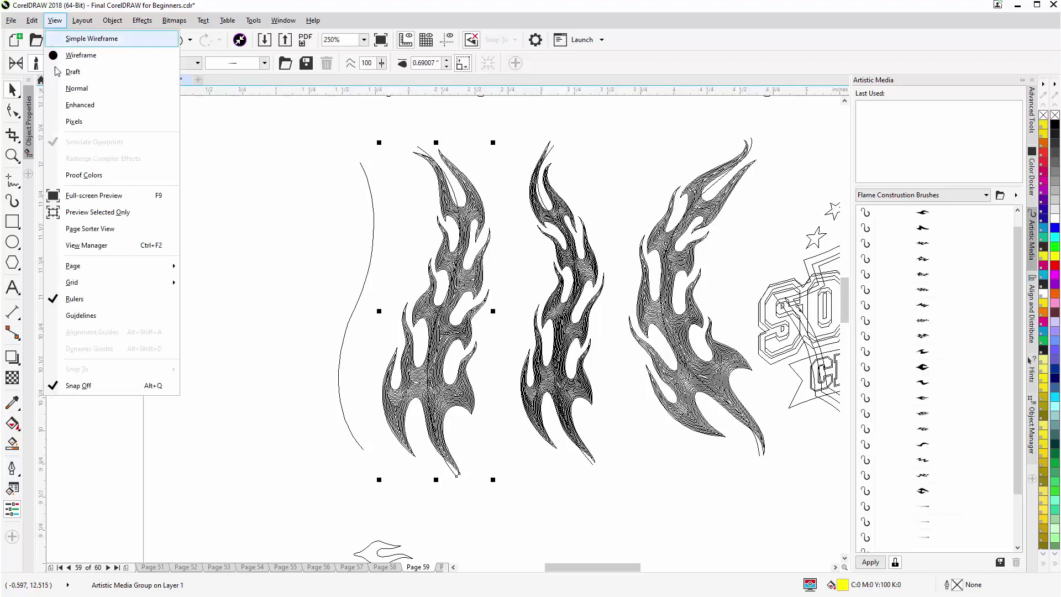
click(59, 105)
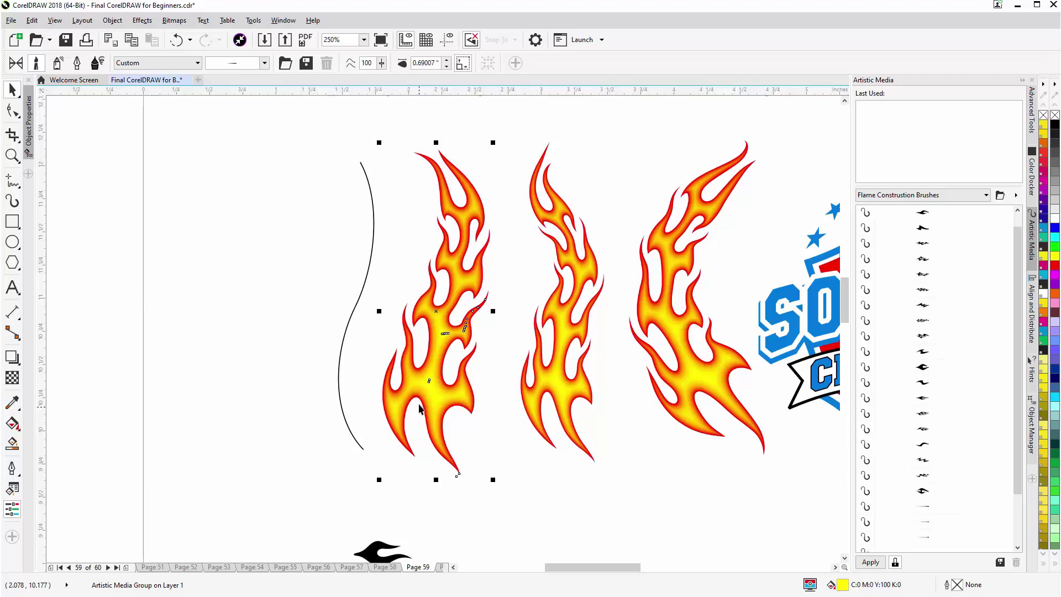
Try flame brush widths of 2.5" and 1.75", then settle on 1.8".
double_click(440, 63)
text(2)
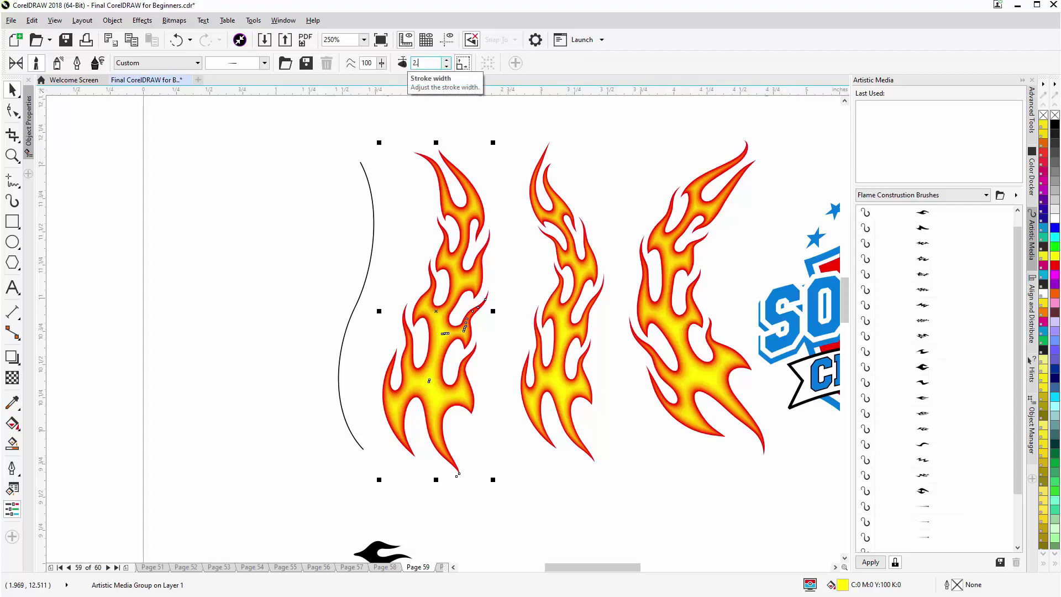
text(.5)
key(Return)
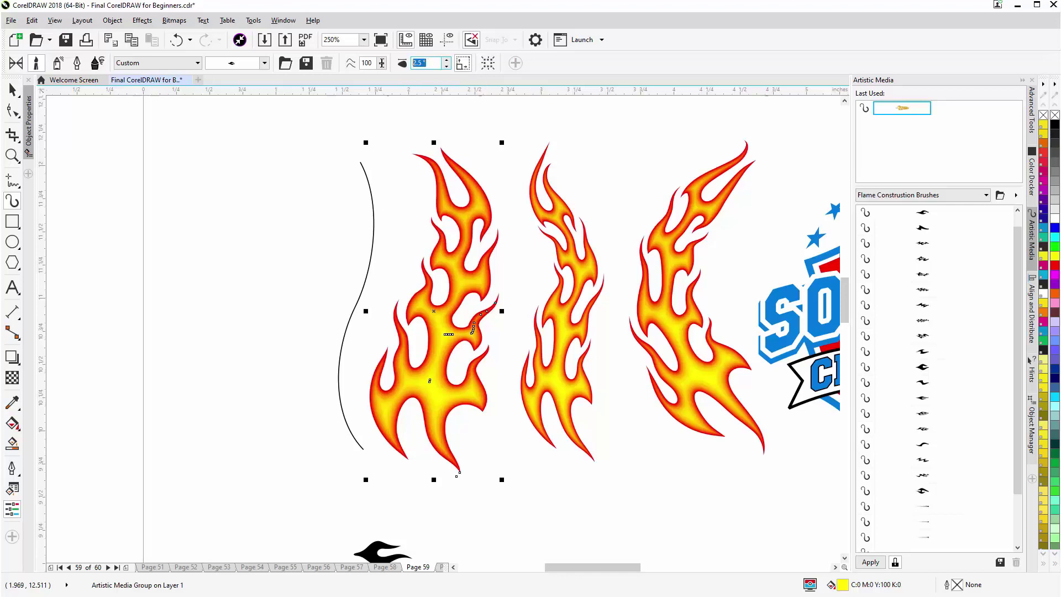
text(1.75)
key(Return)
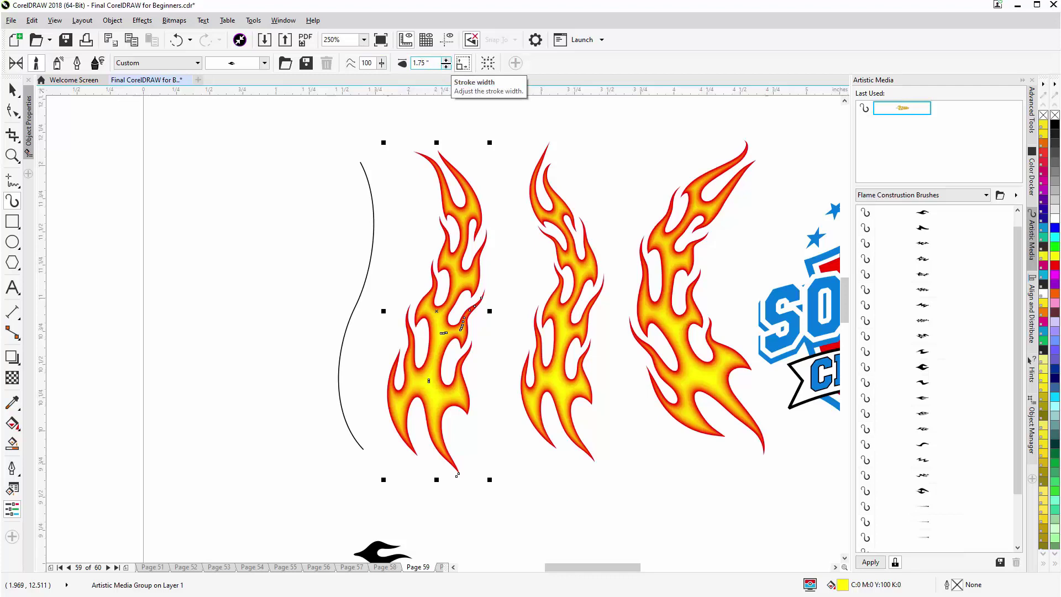
drag(445, 65, 444, 76)
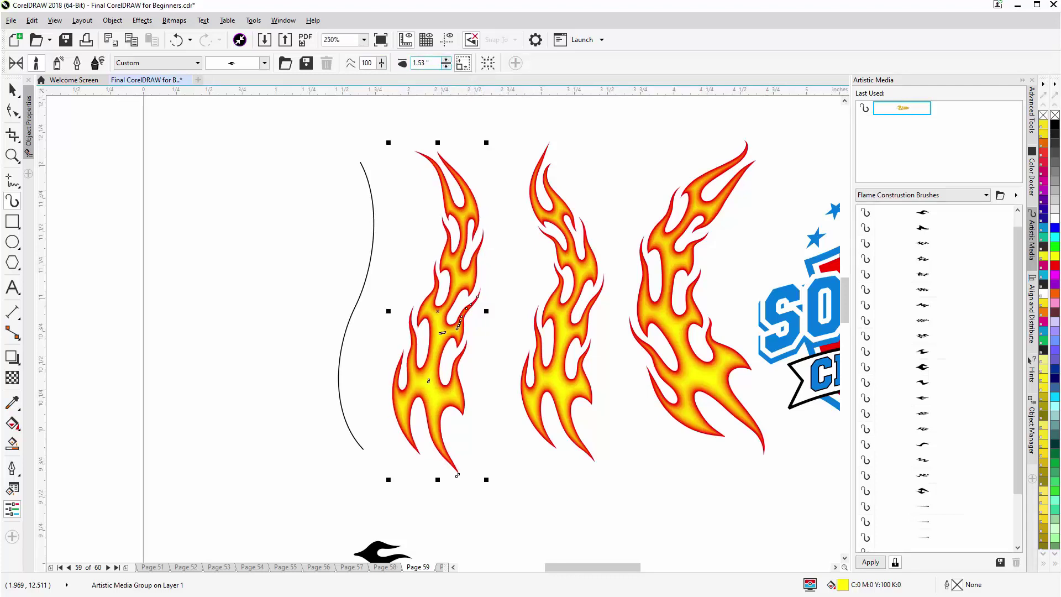
drag(446, 62, 444, 47)
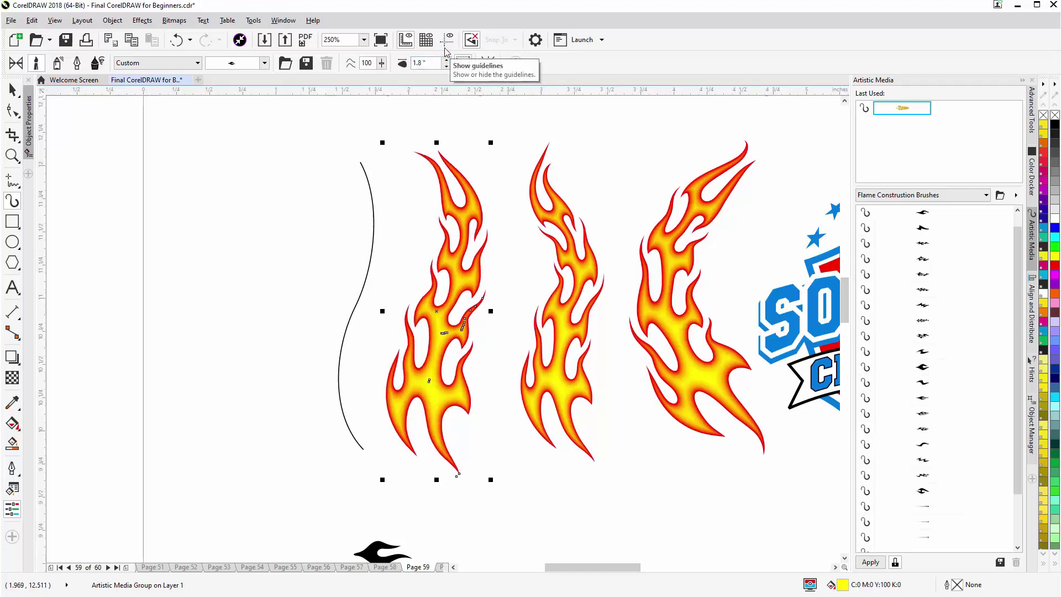
click(445, 49)
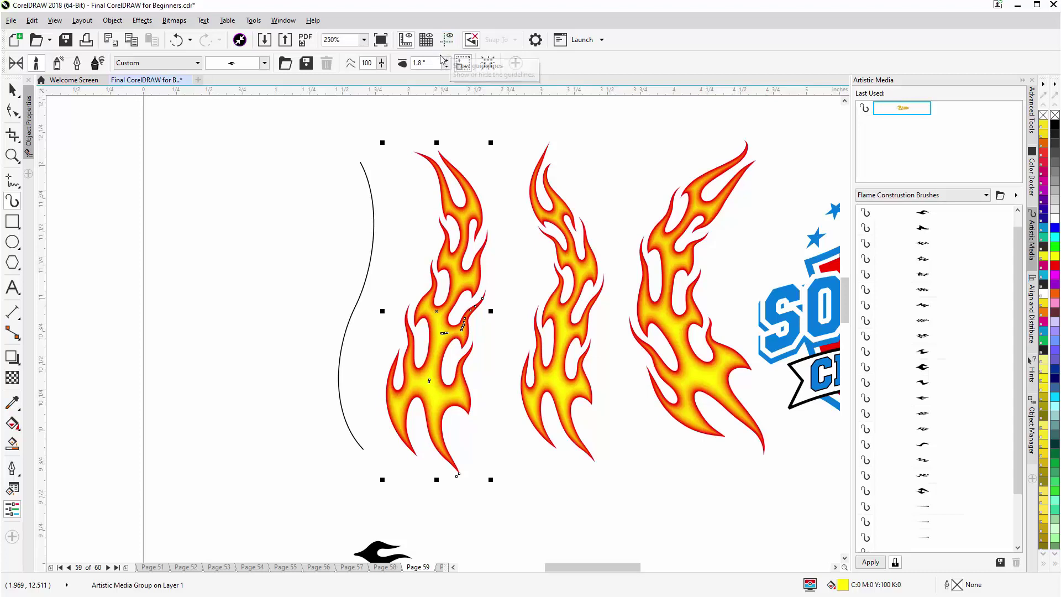
click(12, 88)
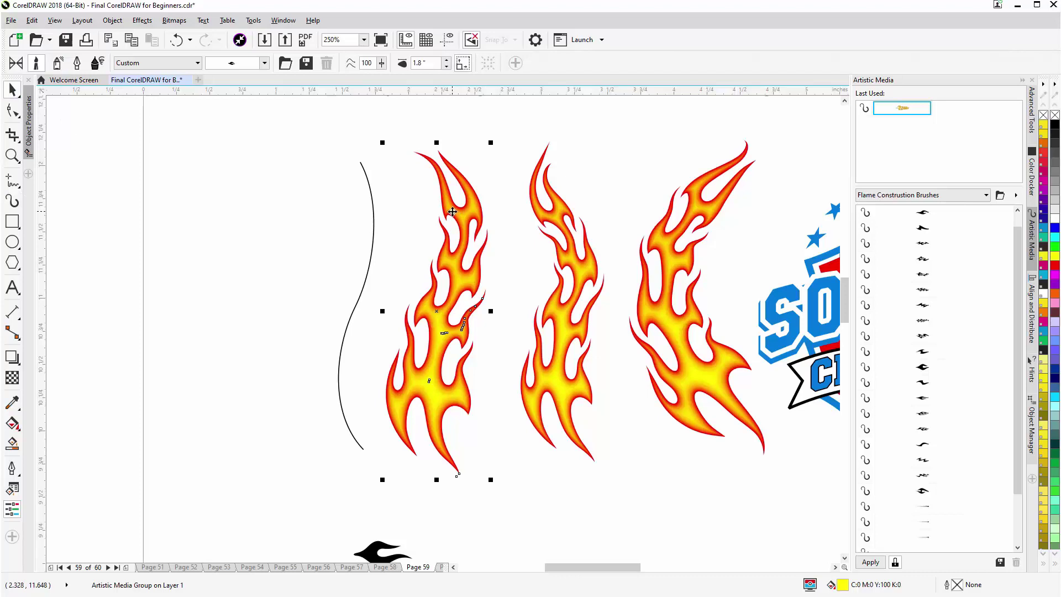
Edit the flame's nodes so its tip leans right, its base sweeps left and its middle bends.
key(F10)
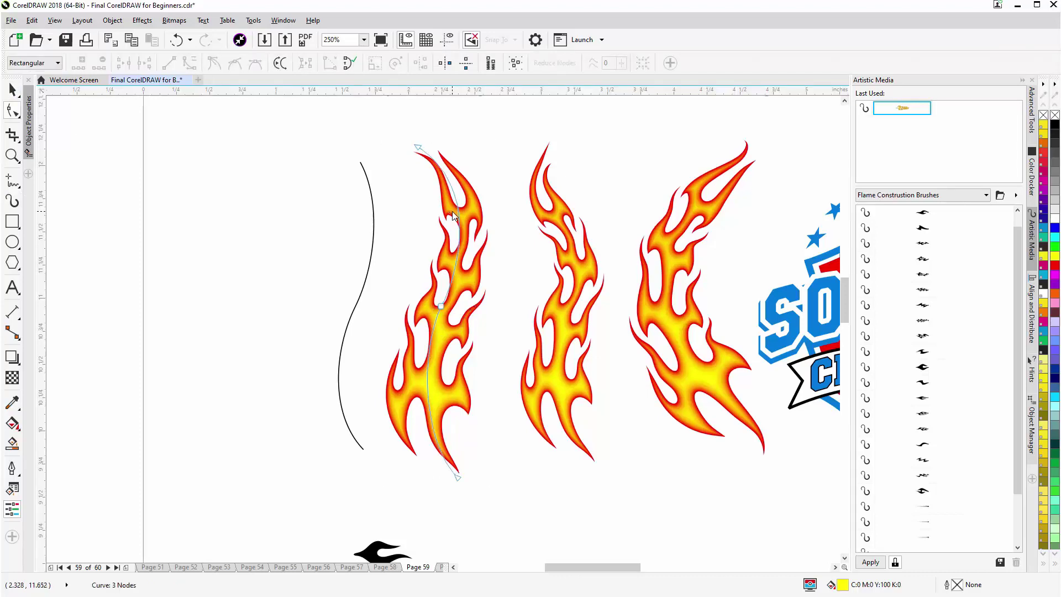
click(419, 147)
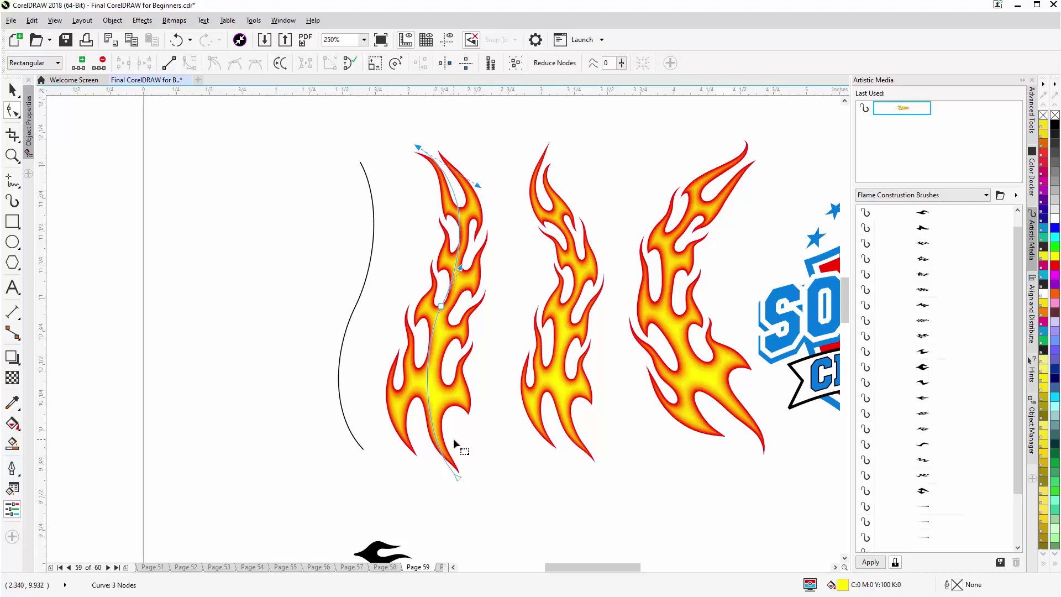
drag(420, 148, 478, 143)
drag(539, 182, 394, 204)
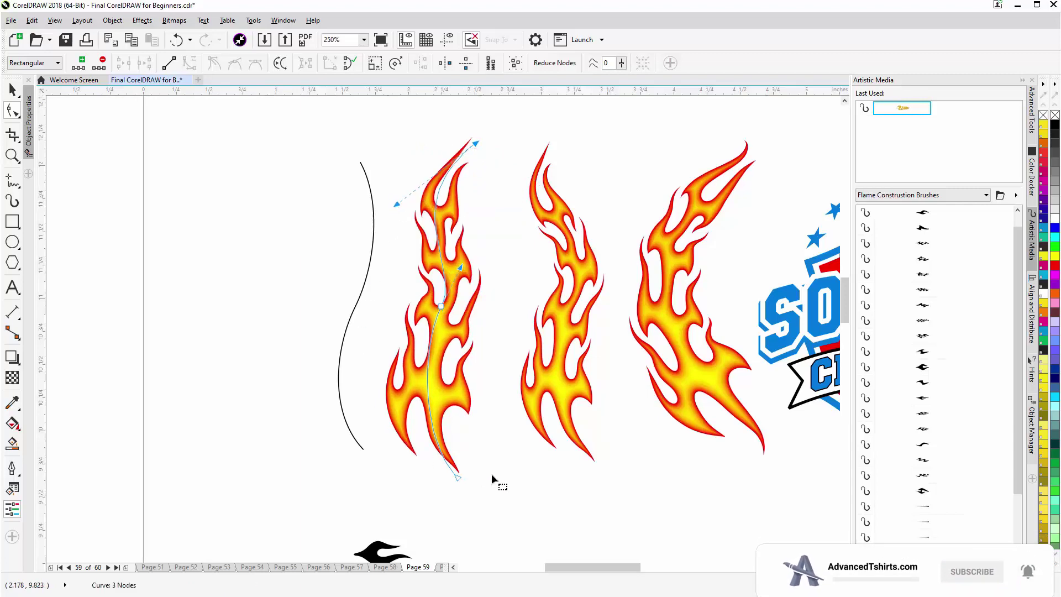
drag(460, 478, 412, 482)
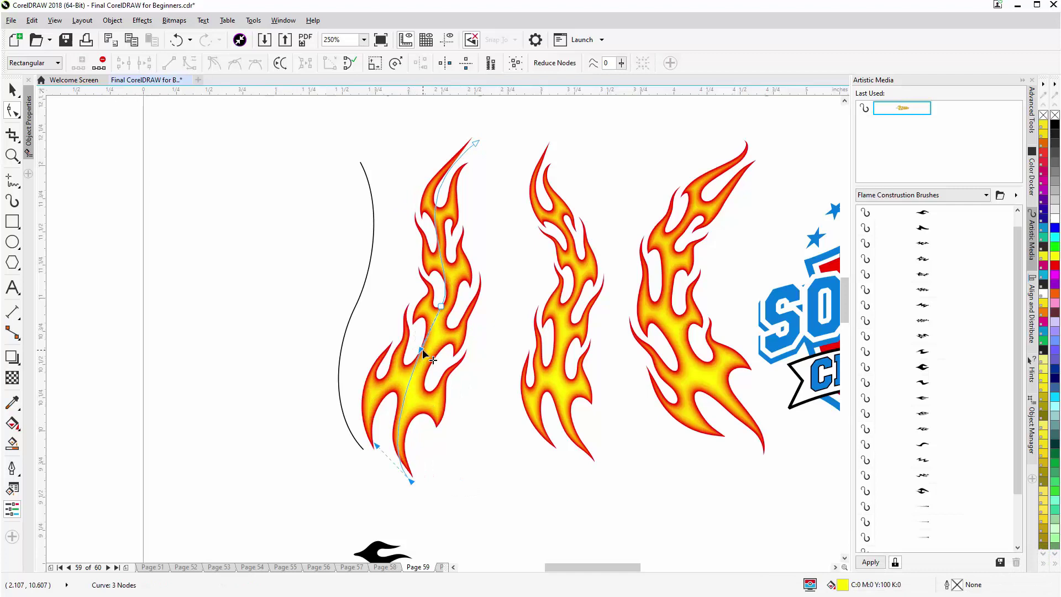
drag(422, 349, 458, 355)
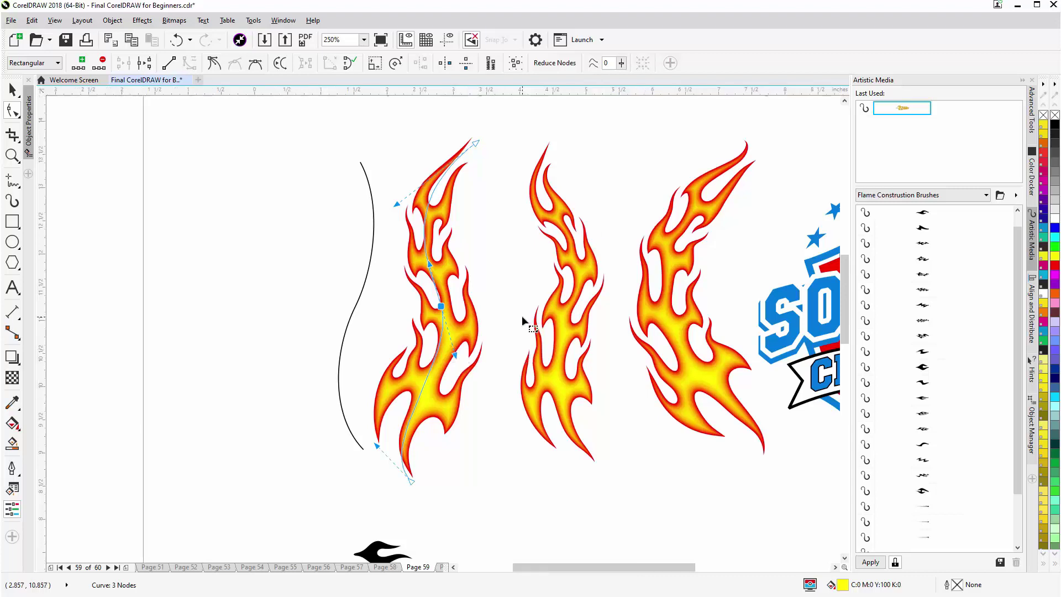
Select the flames framing the SOCCER CHAMPS logo.
scroll(522, 316, down, 2)
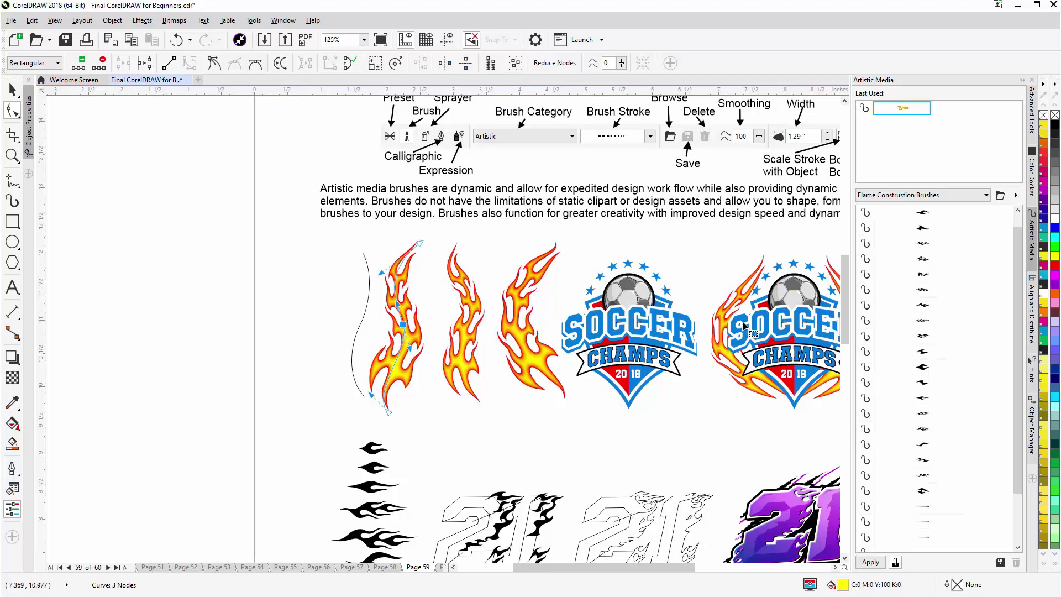
scroll(791, 329, up, 2)
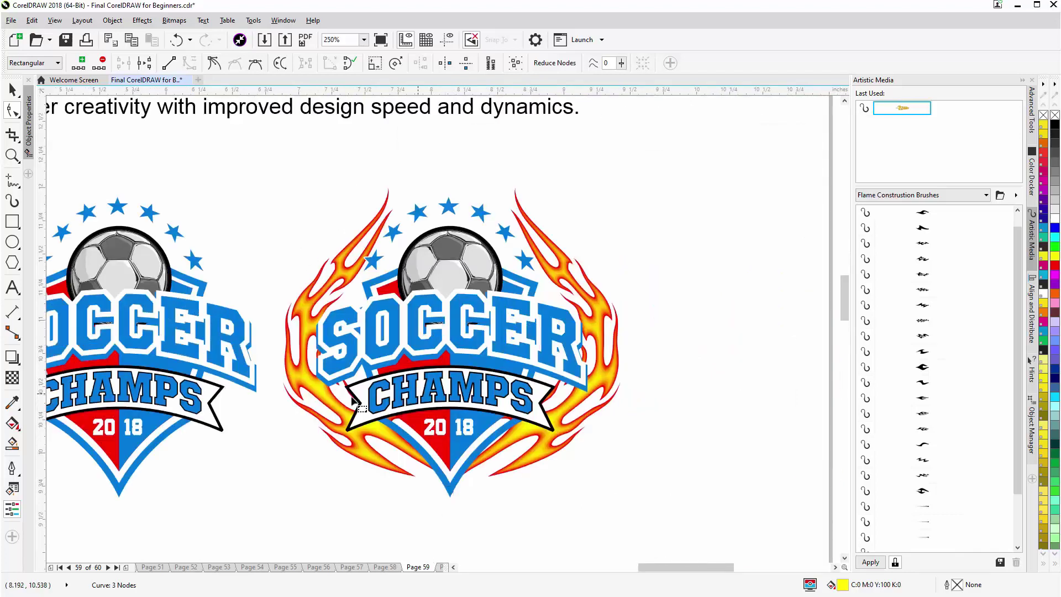
click(13, 91)
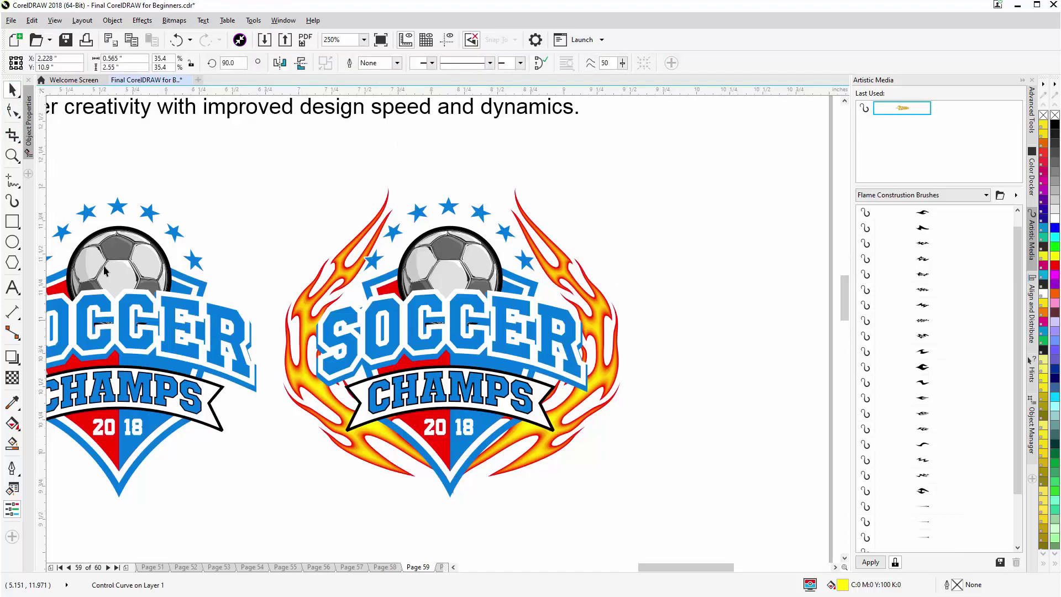
click(321, 285)
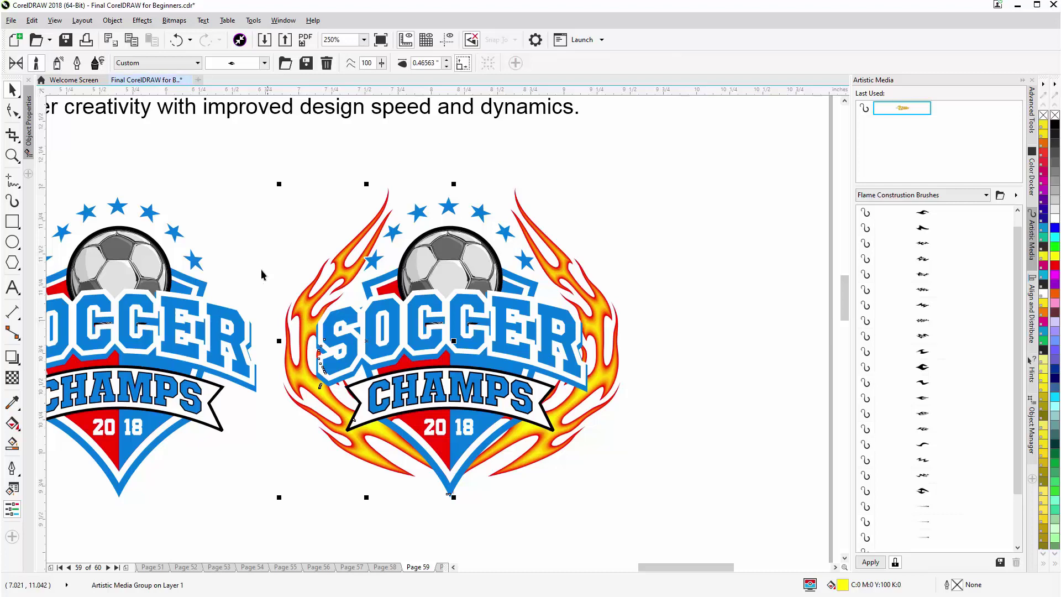
Browse to Brush Pack 2 > Flames and load the Styled Flames Color brushes.
click(285, 62)
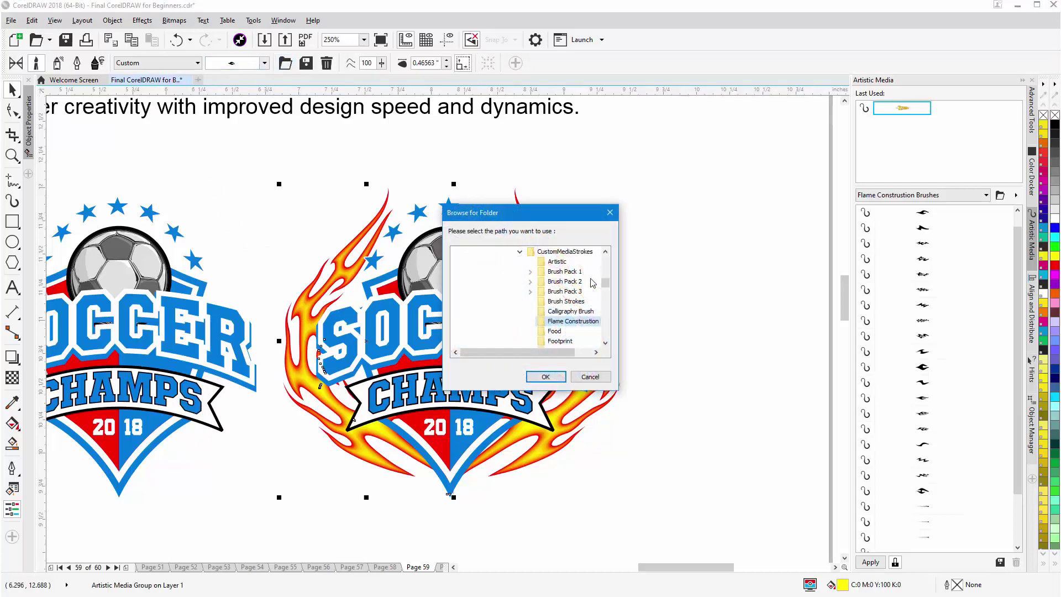
click(530, 282)
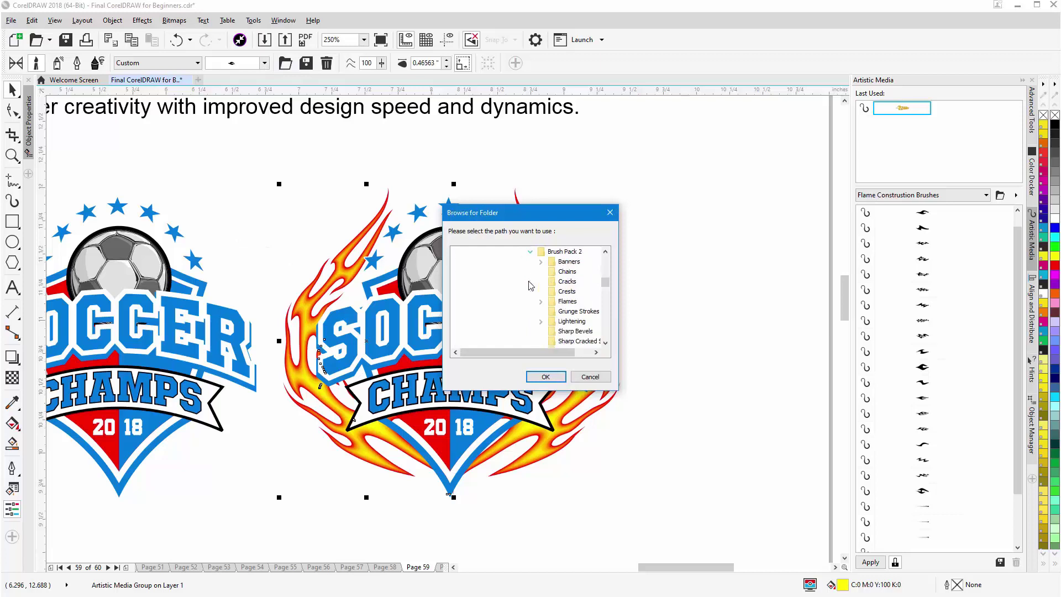
click(541, 301)
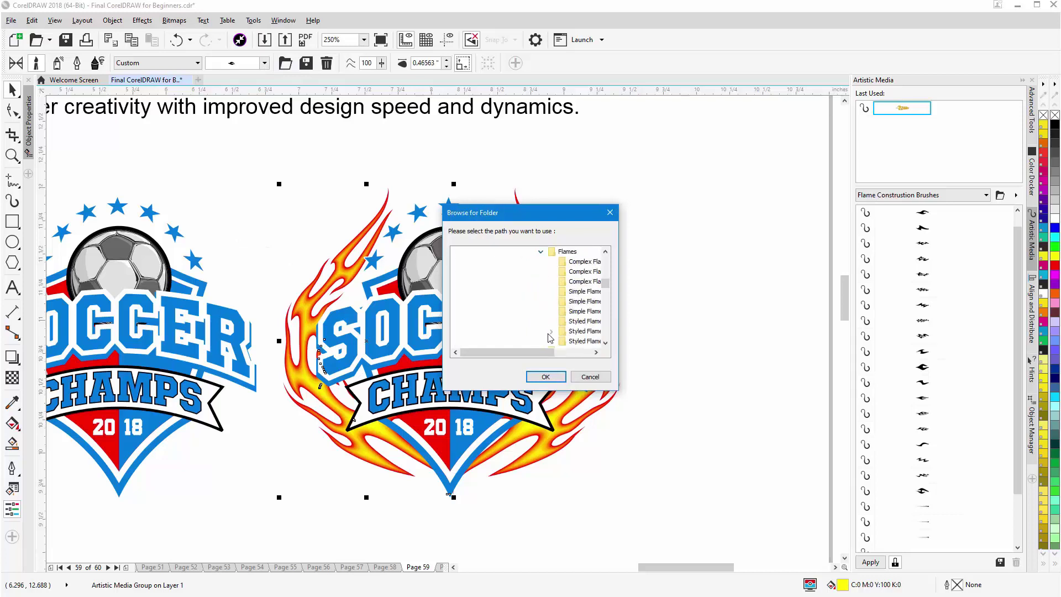
drag(549, 352, 568, 356)
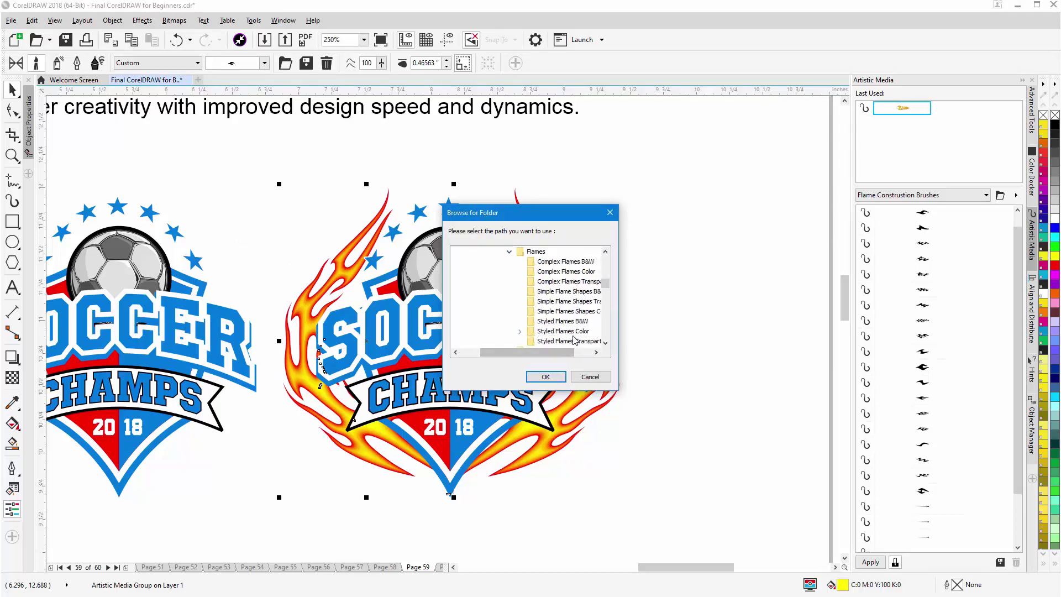
click(546, 377)
Apply the eighth Styled Flames Color stroke to the left flame, keeping the Custom preset.
click(198, 63)
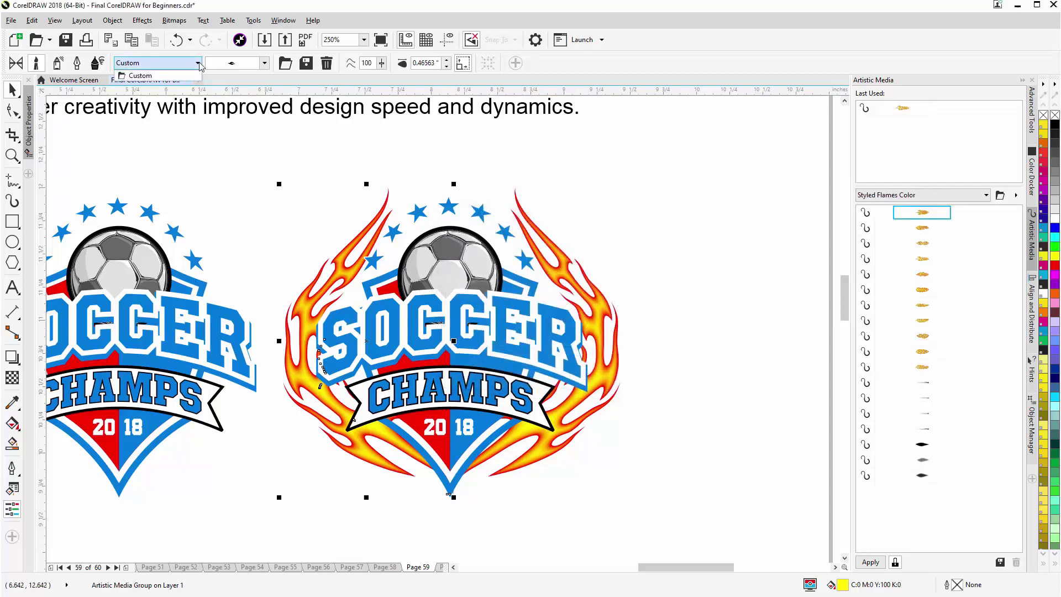
click(189, 77)
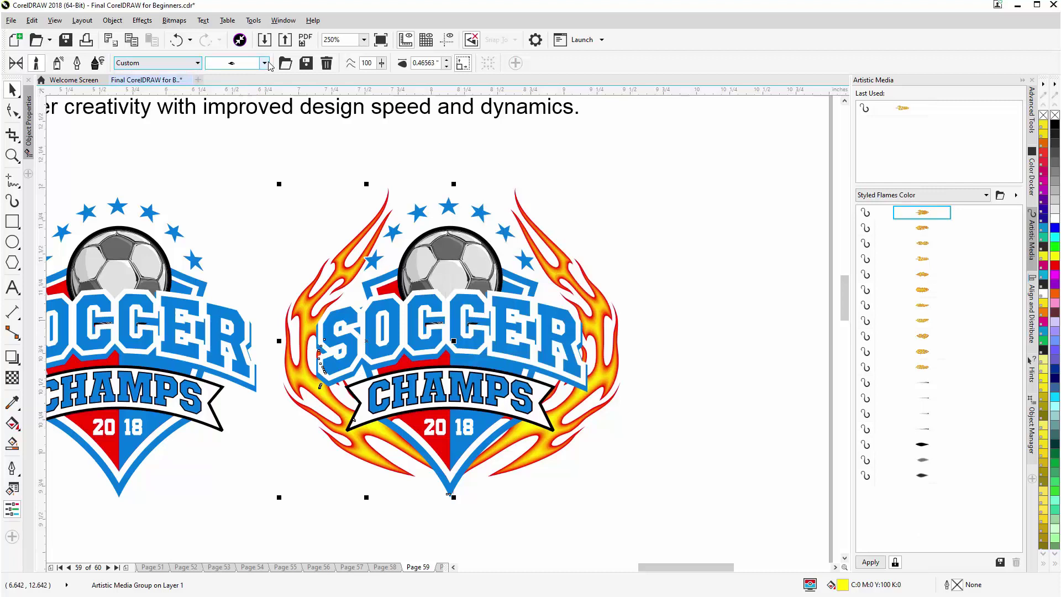
click(265, 63)
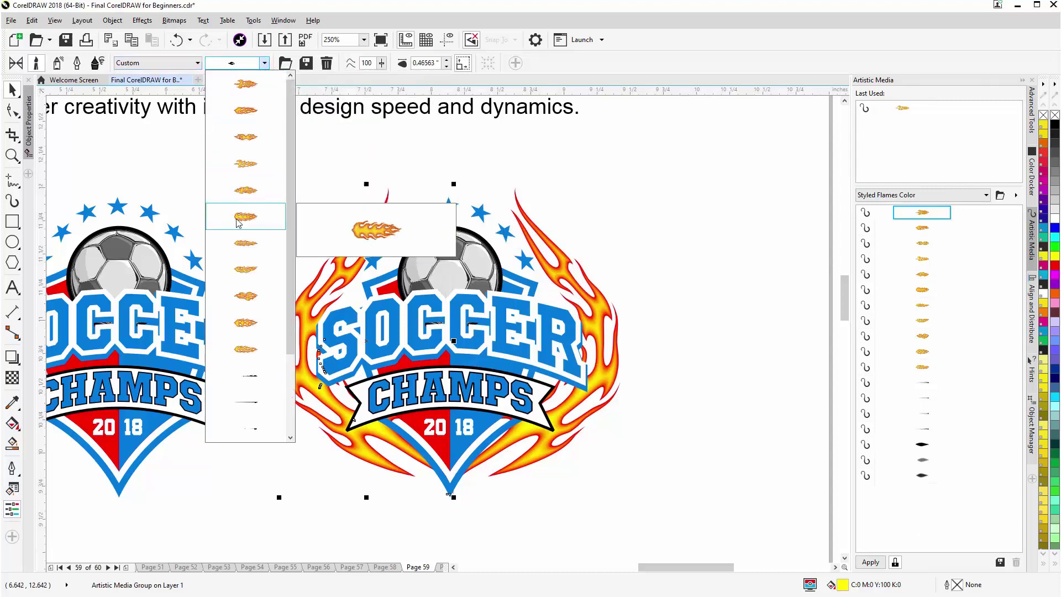
click(231, 274)
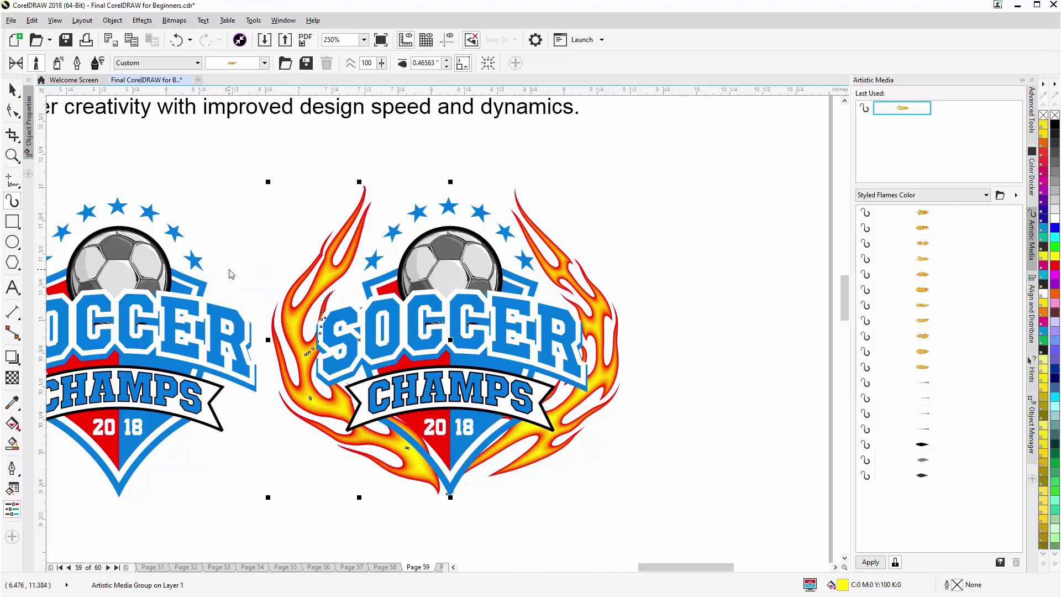
click(13, 90)
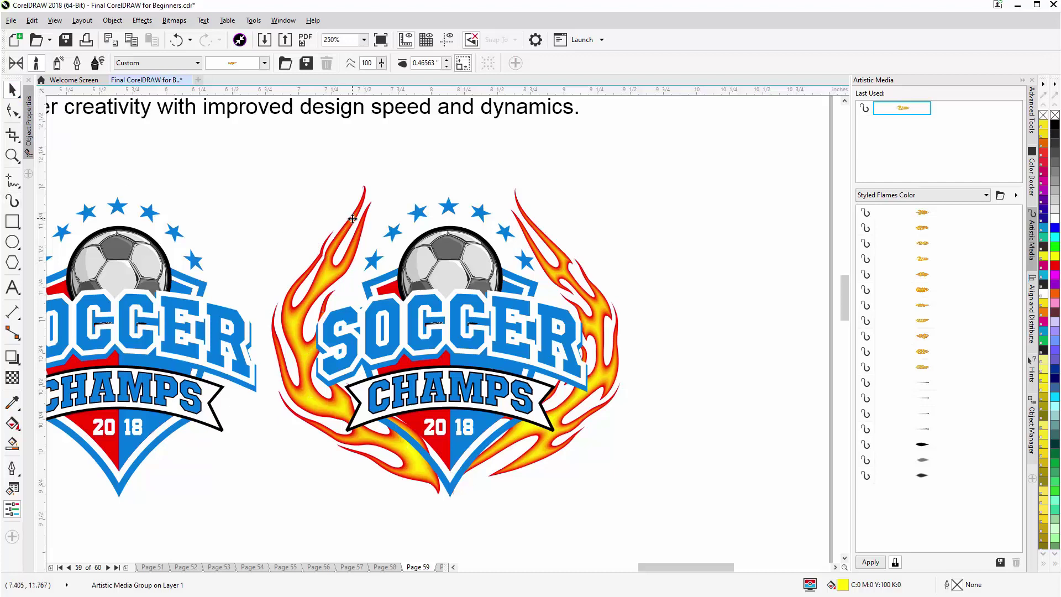
Stretch the left flame's tip taller, delete an extra node and refine the tip's shape.
key(F10)
click(393, 194)
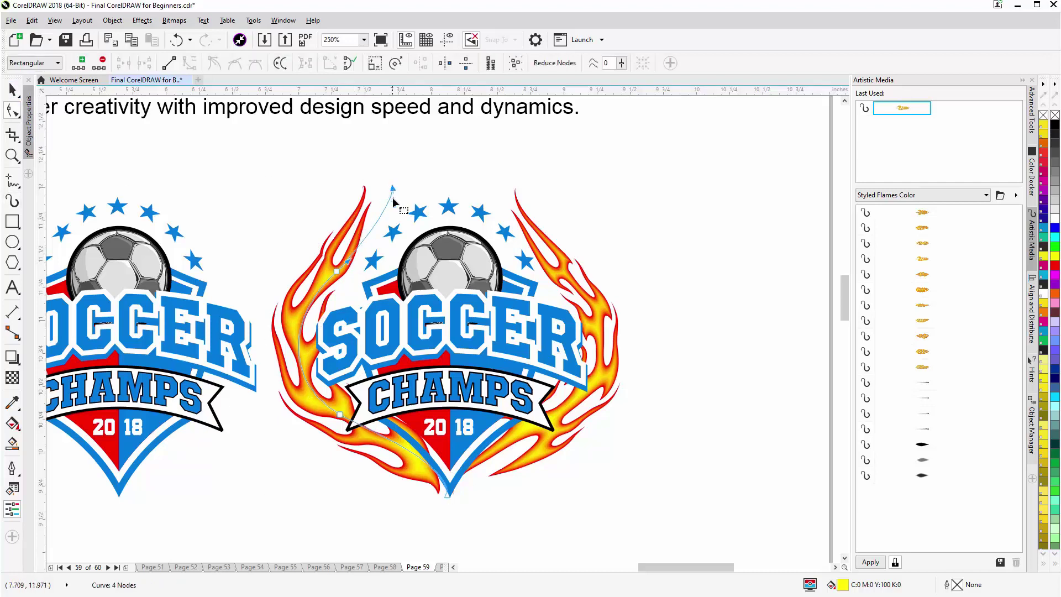
drag(392, 201, 379, 208)
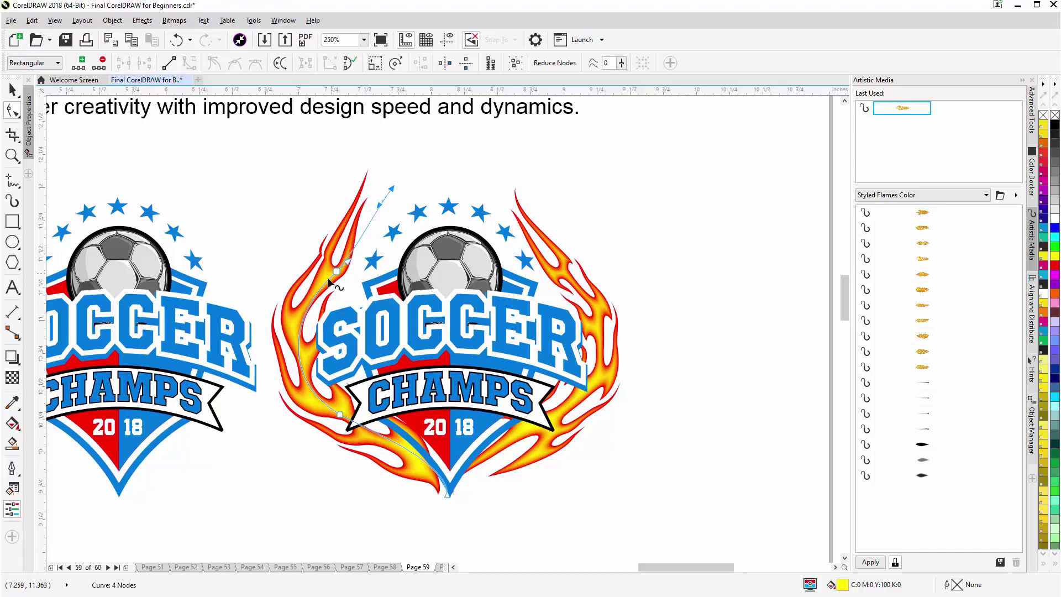
click(325, 283)
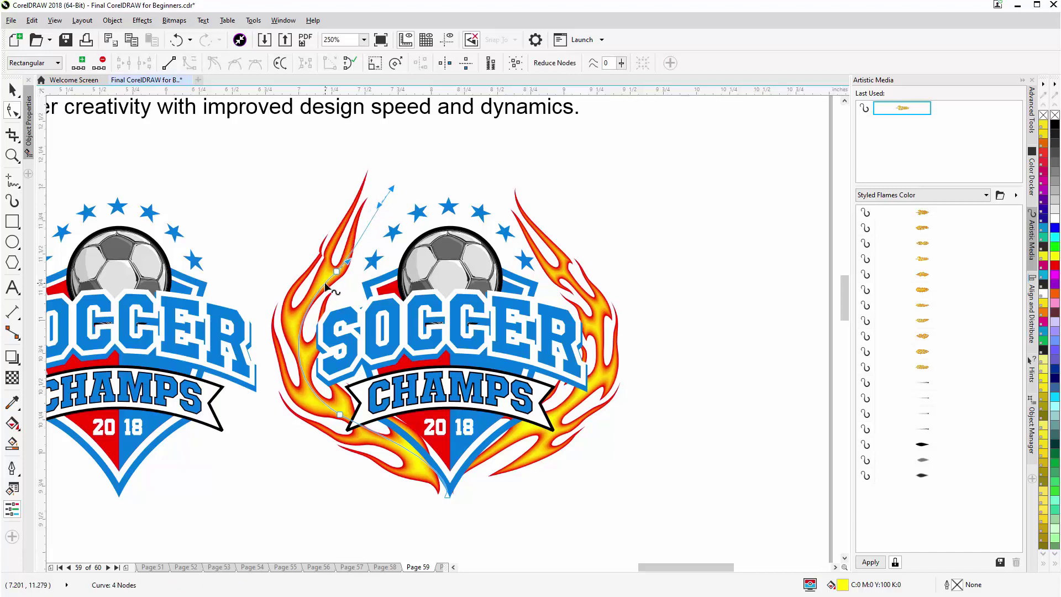
click(340, 258)
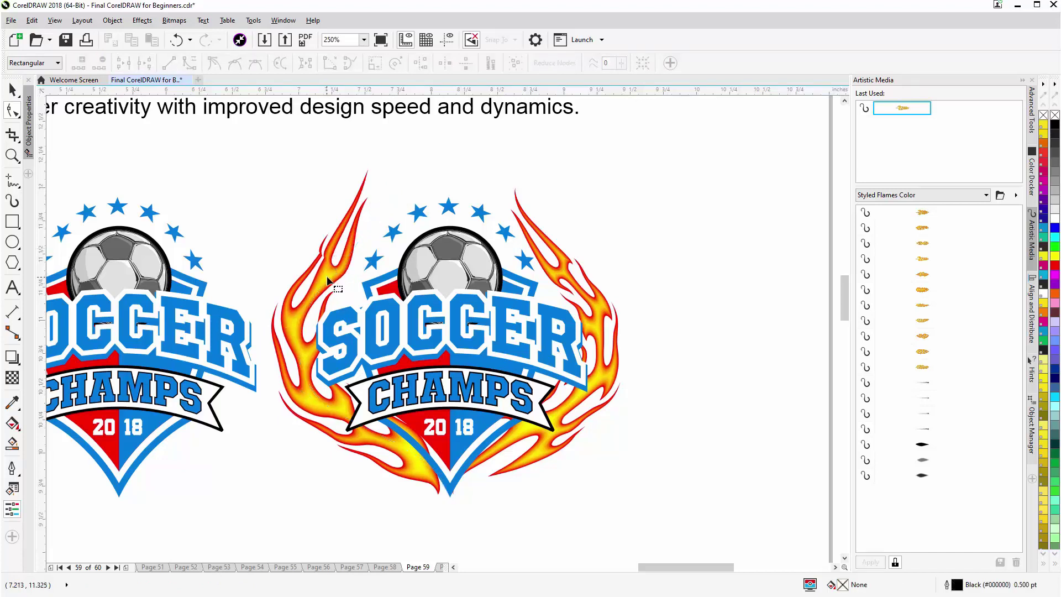
key(space)
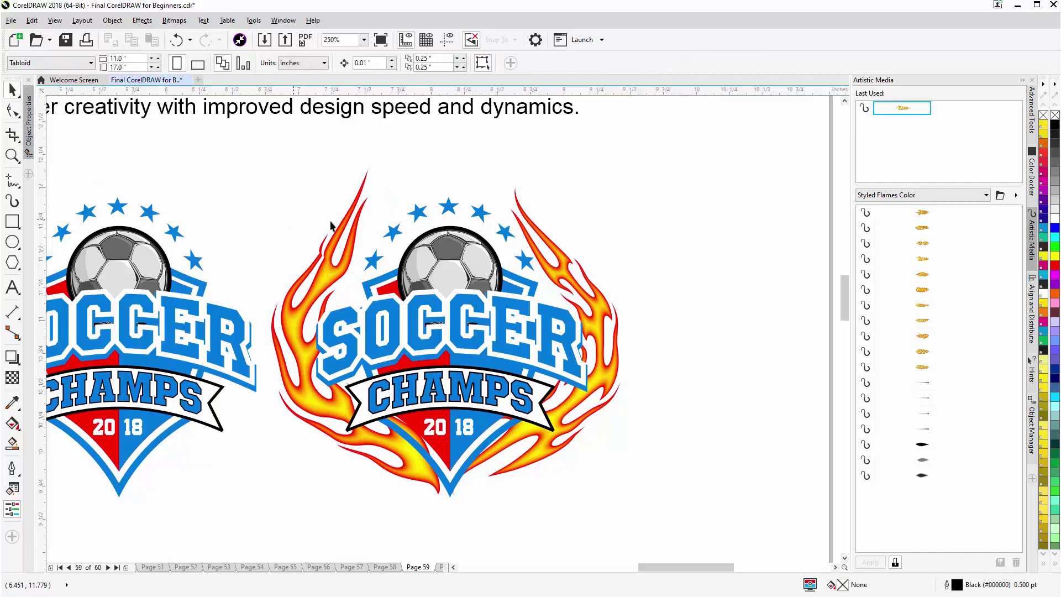
key(space)
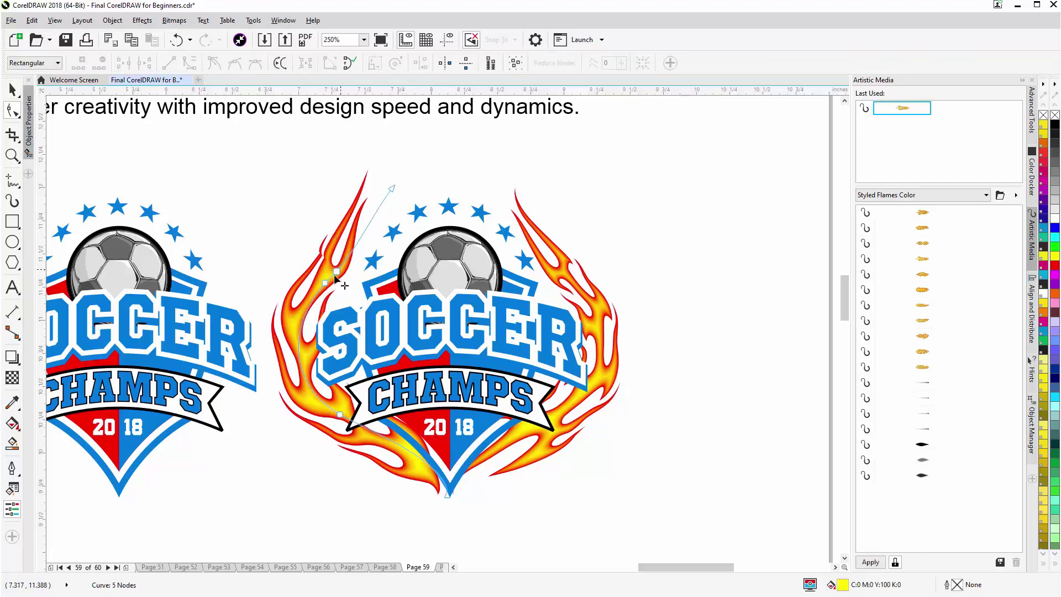
click(335, 273)
key(Delete)
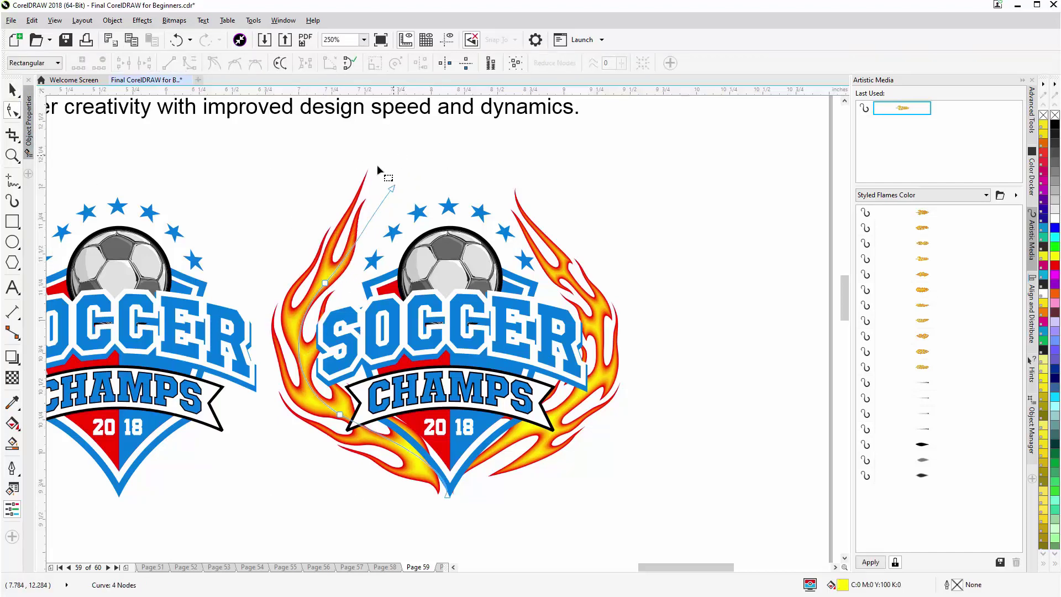
drag(394, 189, 420, 214)
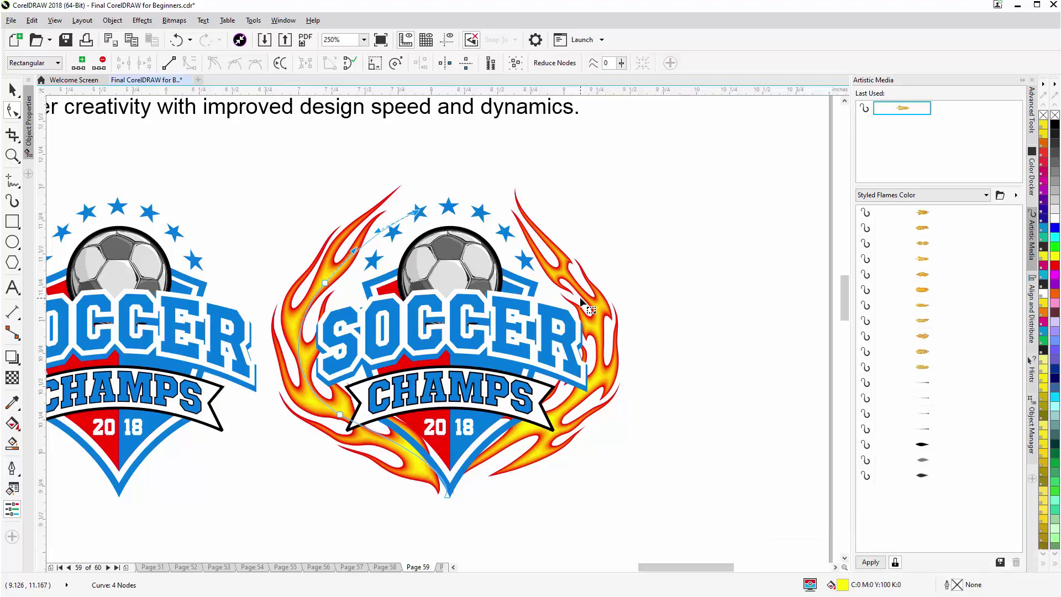
Zoom out and scroll down the page to the flaming '21' artwork above the Fearless design.
key(F3)
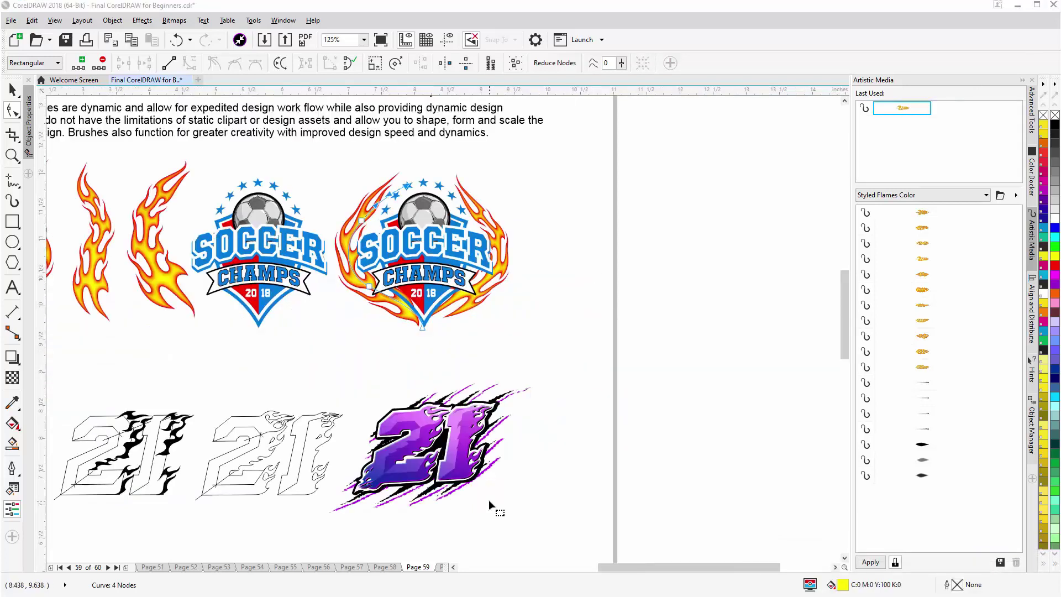
key(F3)
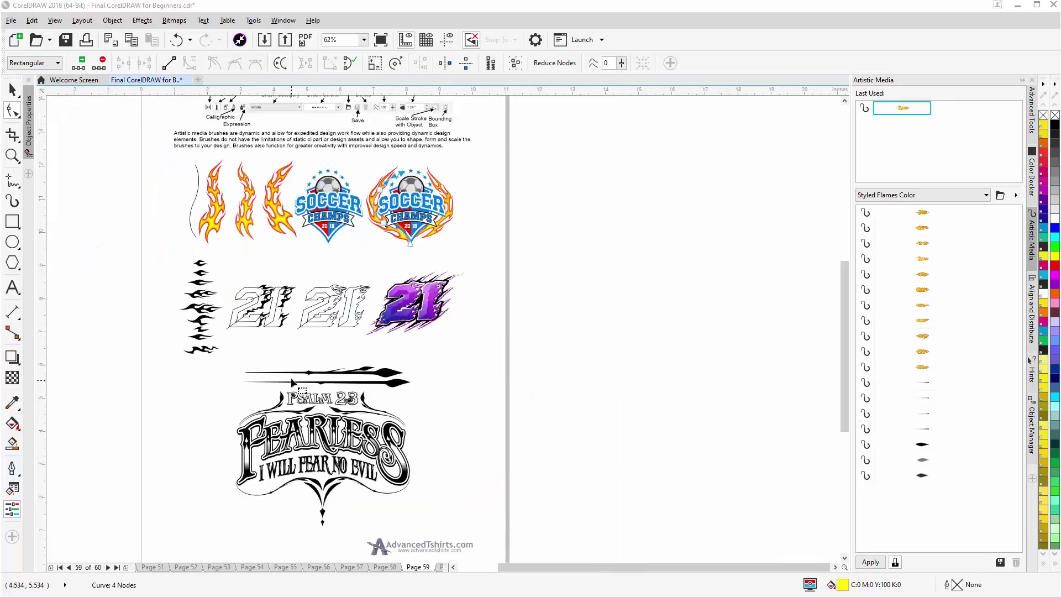
scroll(293, 379, up, 1)
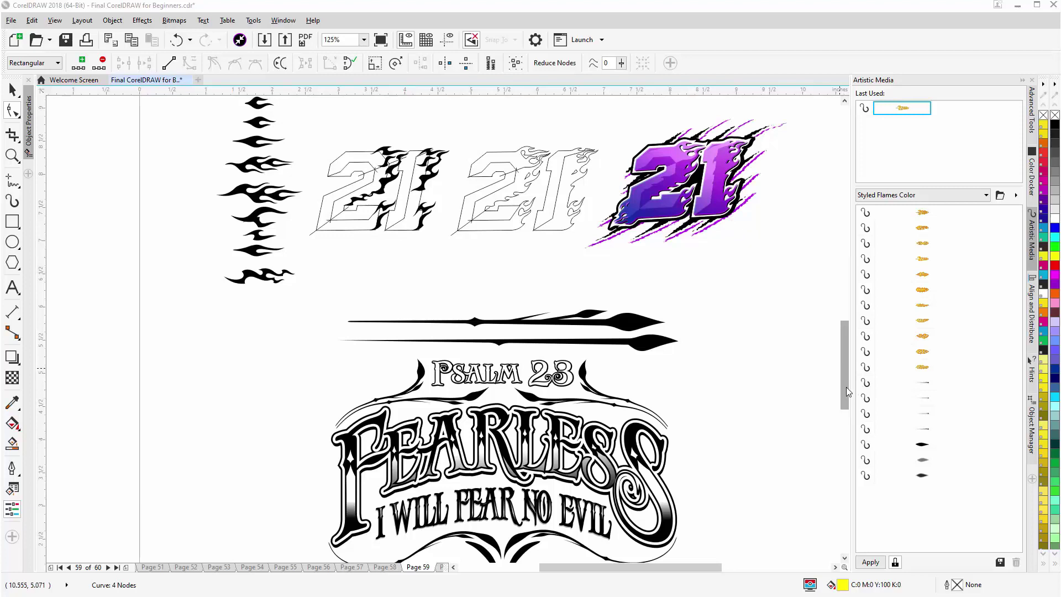
drag(847, 386, 841, 353)
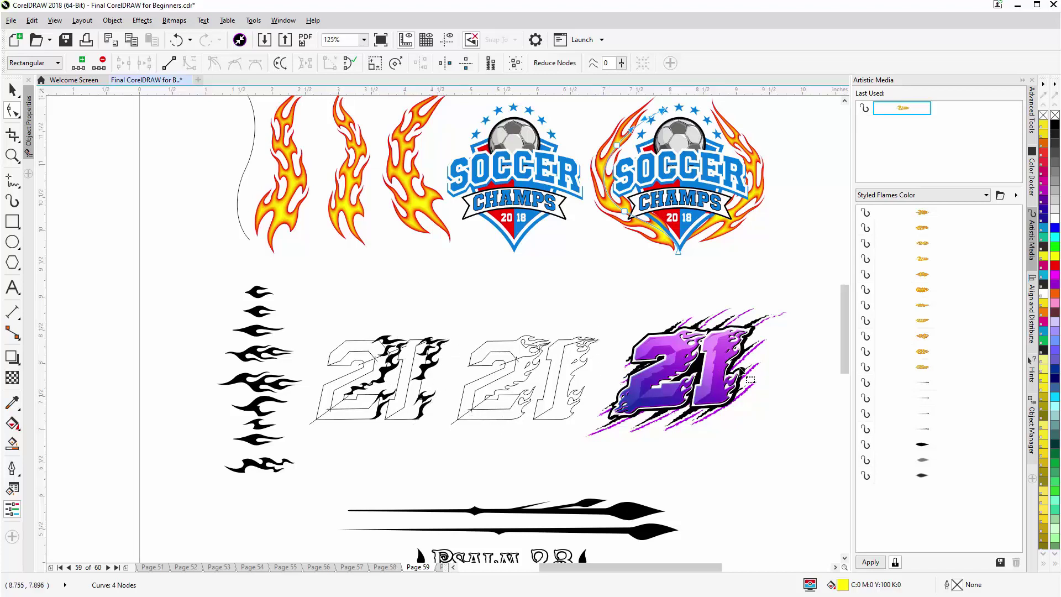
drag(845, 351, 841, 399)
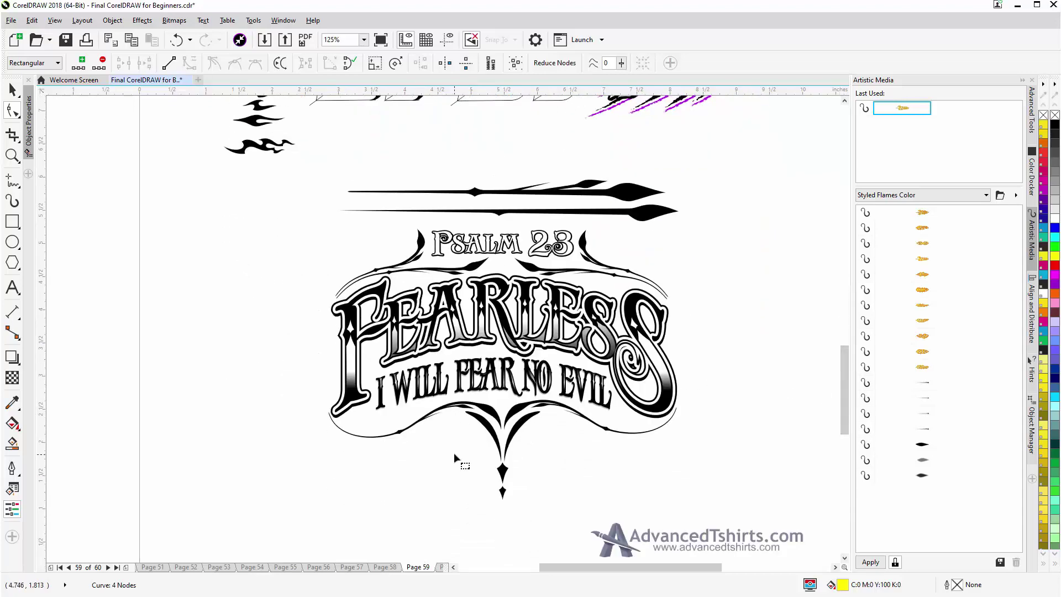
Delete both swashes under I WILL FEAR NO EVIL and drag the top spike curve aside.
click(430, 418)
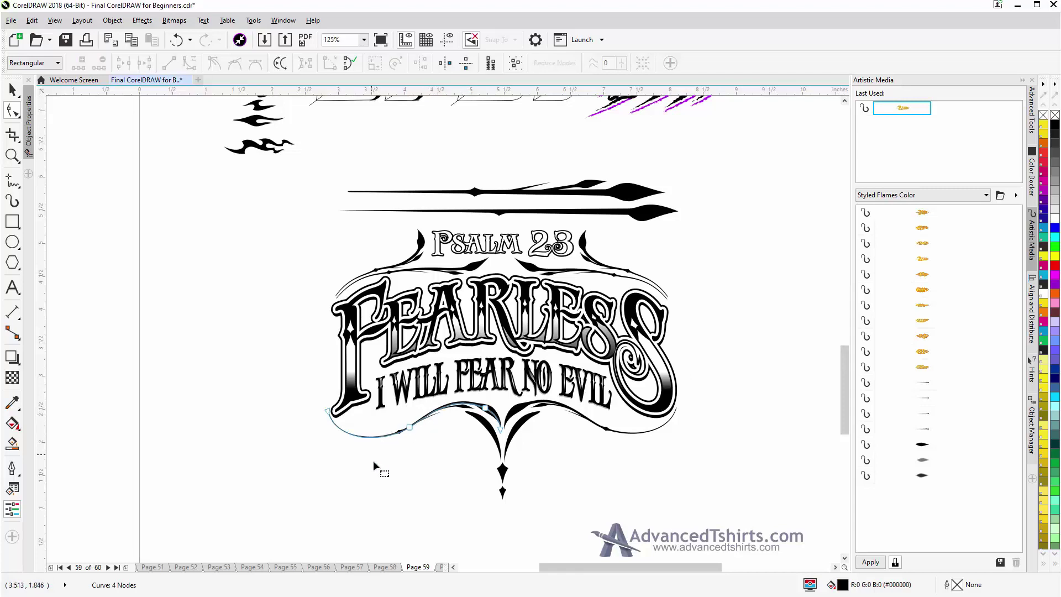
drag(327, 412, 330, 457)
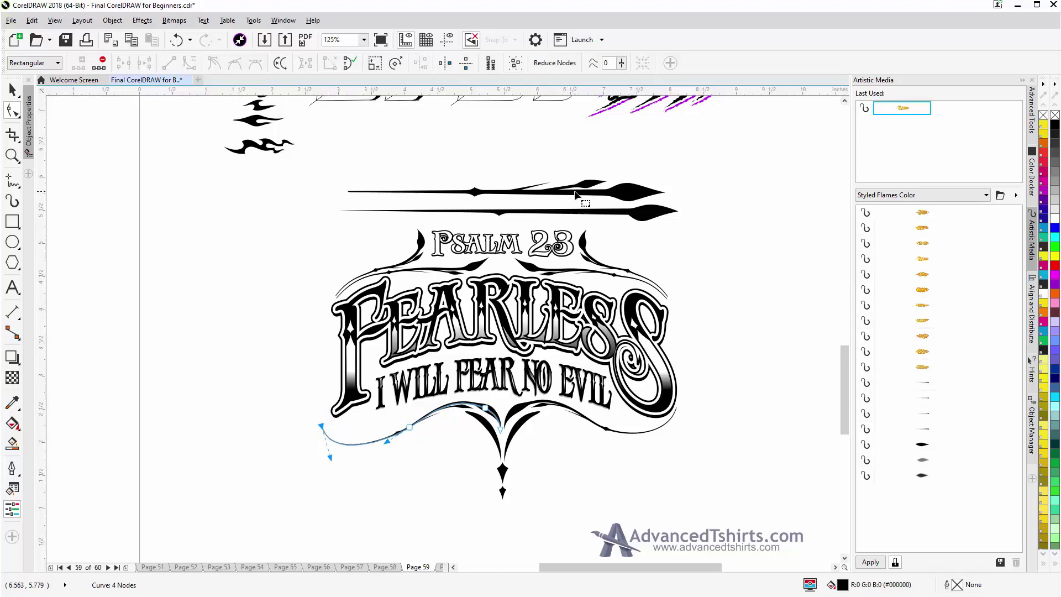
key(ctrl+z)
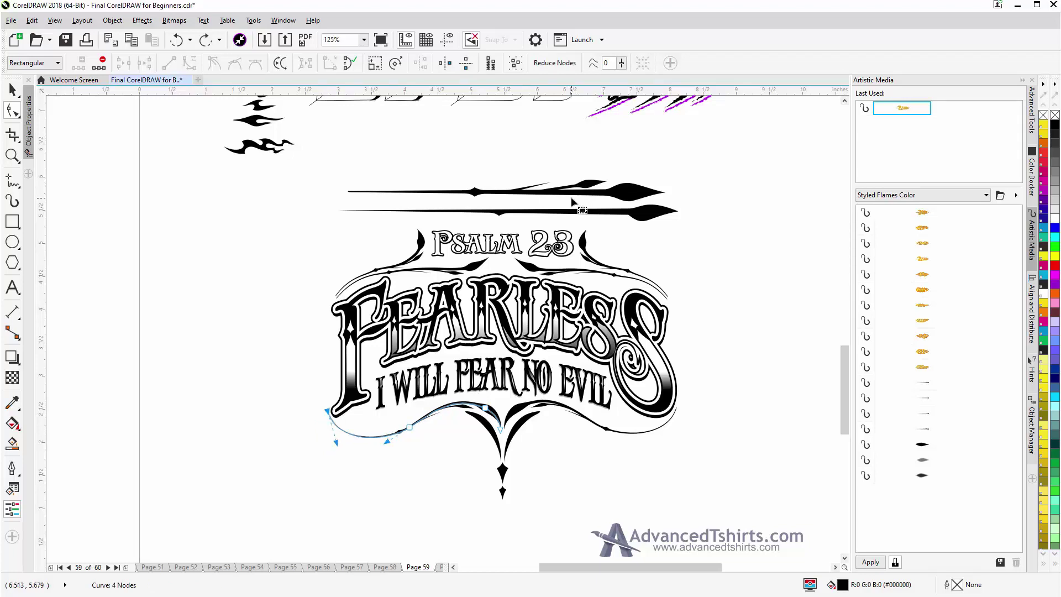
click(12, 90)
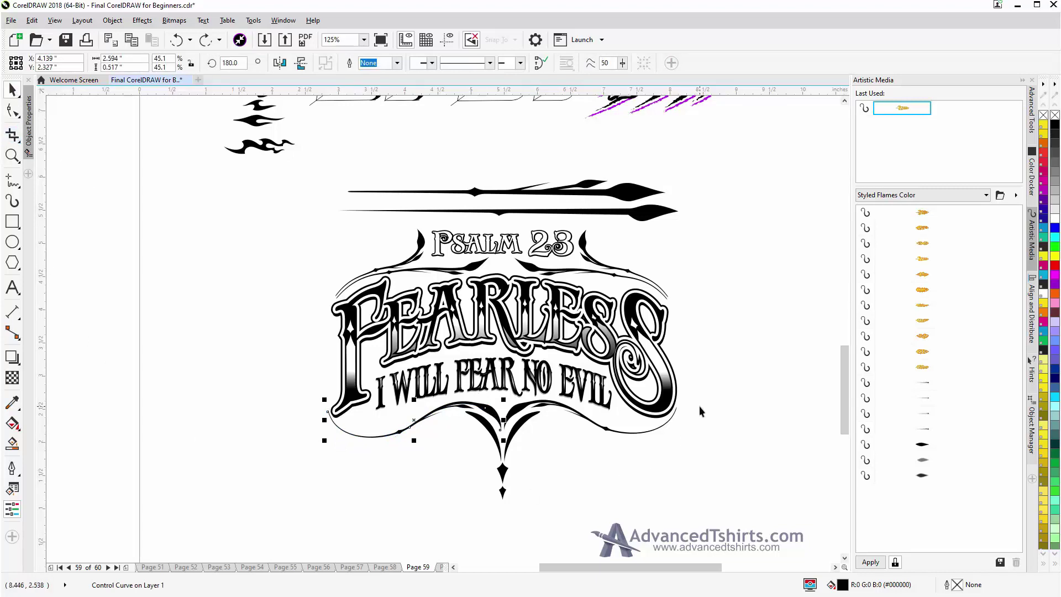
key(Delete)
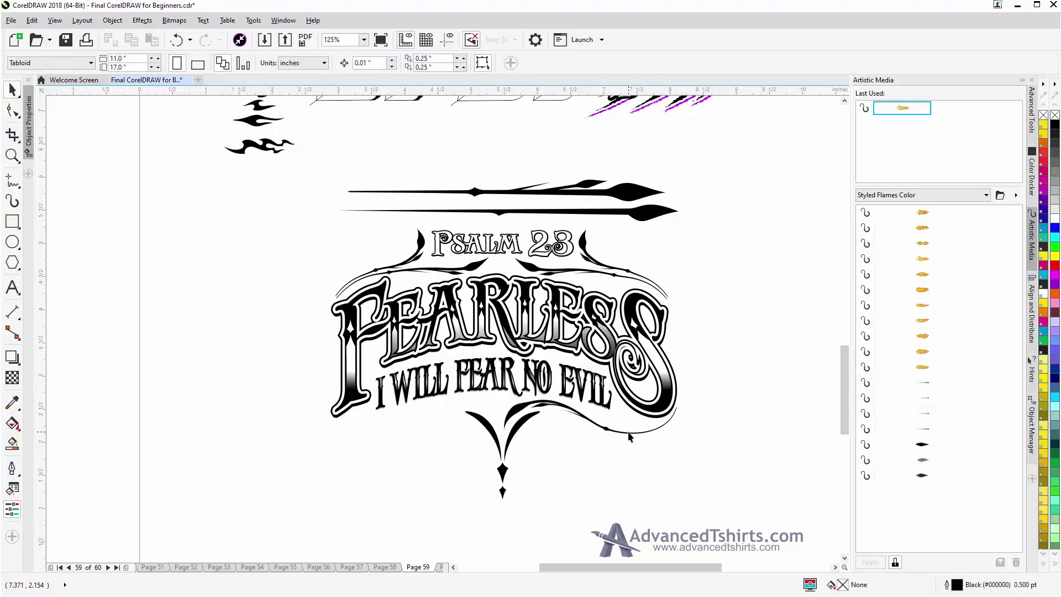
click(629, 435)
key(Delete)
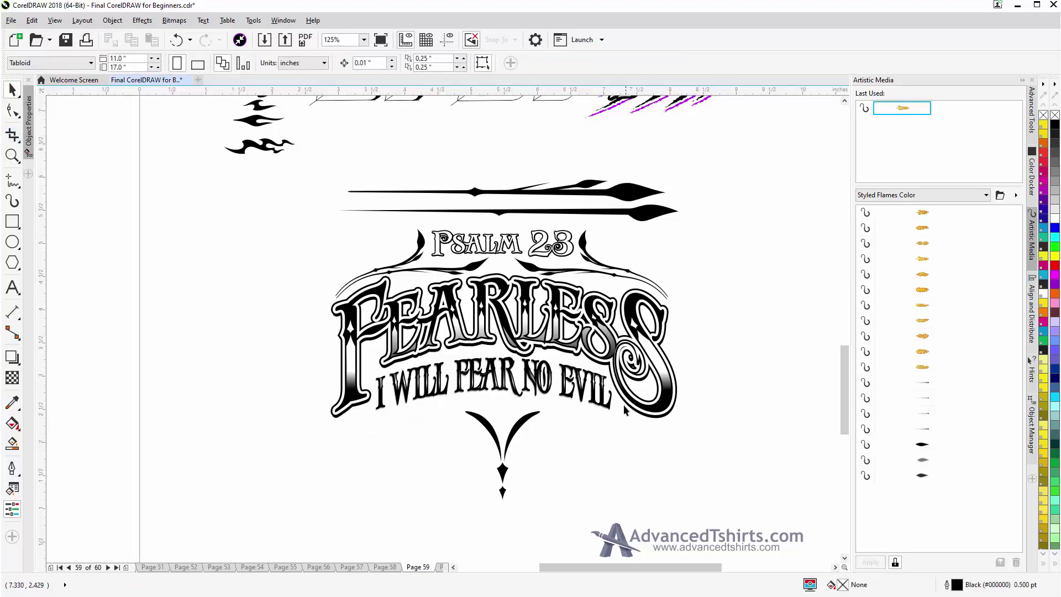
click(495, 194)
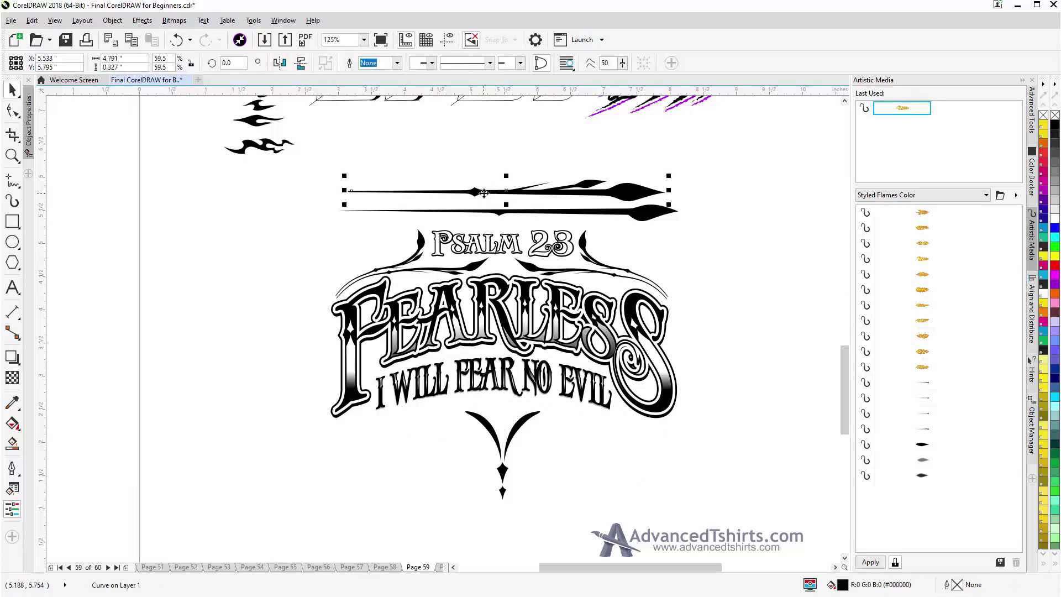
drag(484, 193, 705, 245)
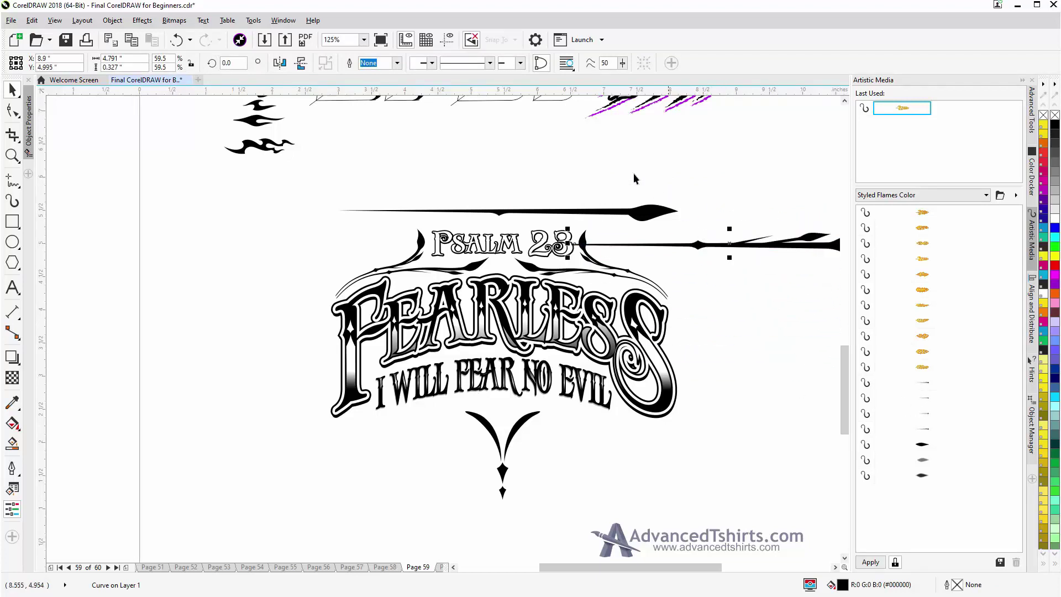
Open the Artistic Media docker via Window > Dockers and drag the spike curve into its brush list.
click(284, 20)
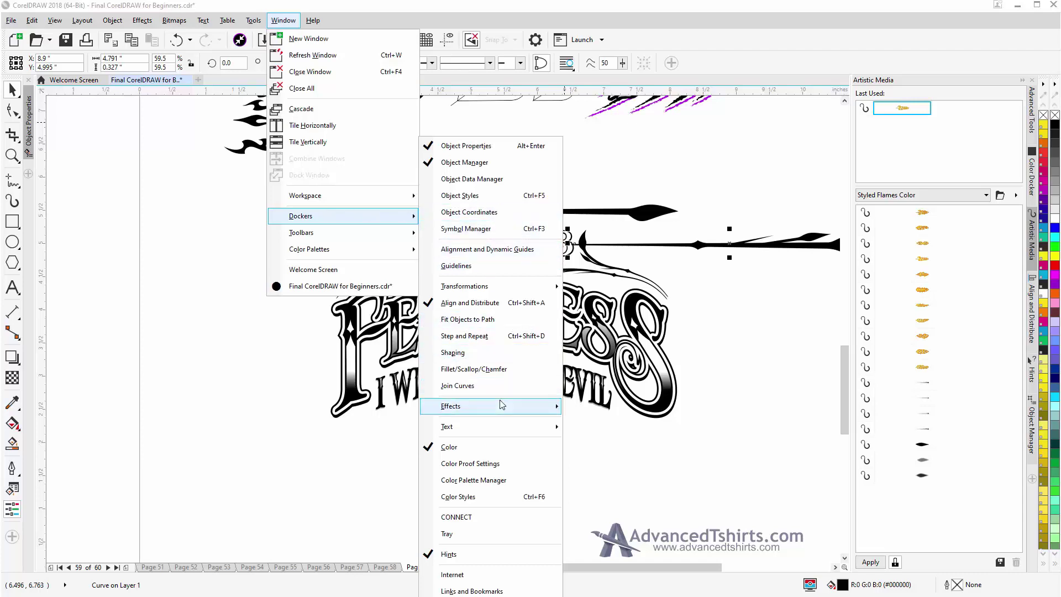
mouse_move(502, 406)
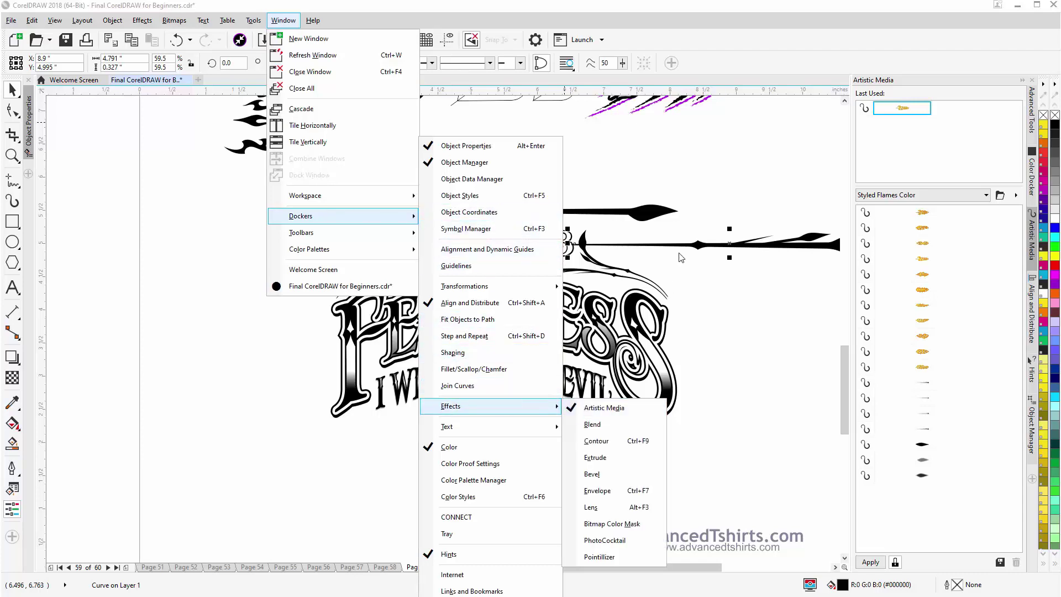
click(750, 52)
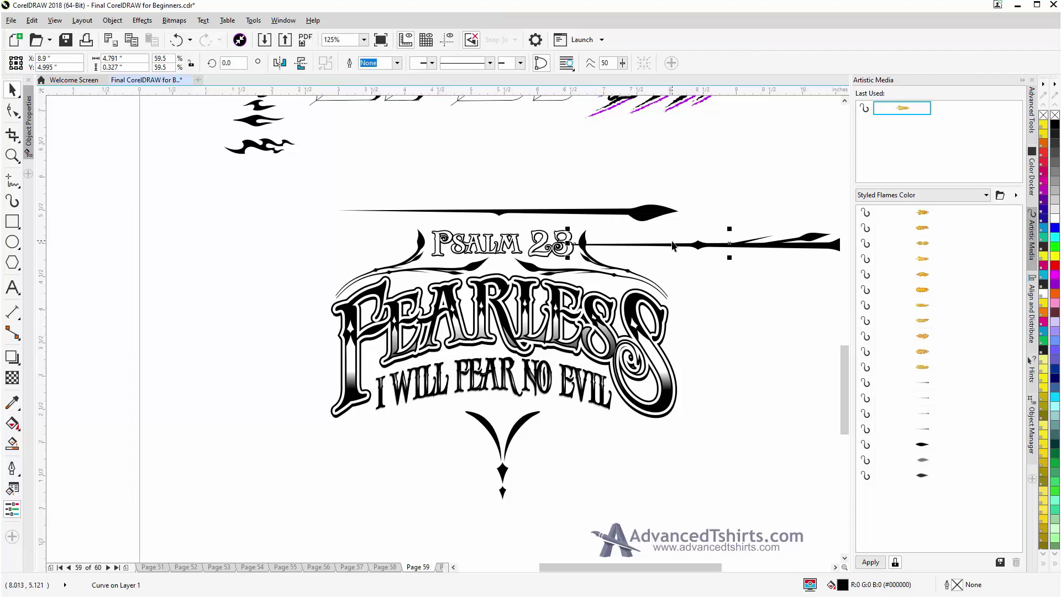
mouse_move(701, 247)
mouse_down()
mouse_move(680, 298)
mouse_move(884, 371)
mouse_move(914, 370)
mouse_up()
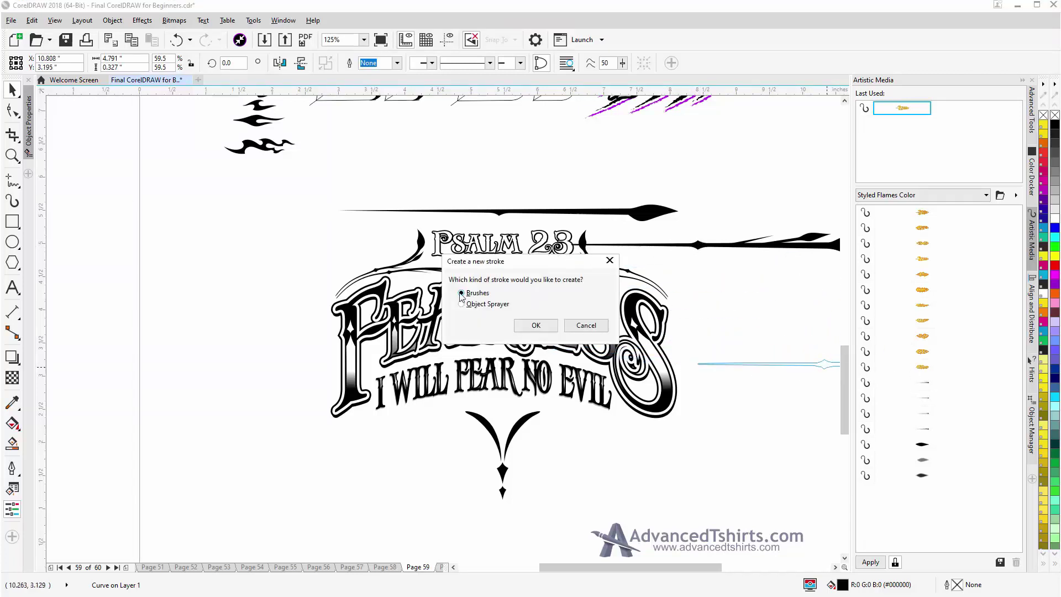
Create the spike curve as a brush and save it as 'brushtutorial'.
click(537, 326)
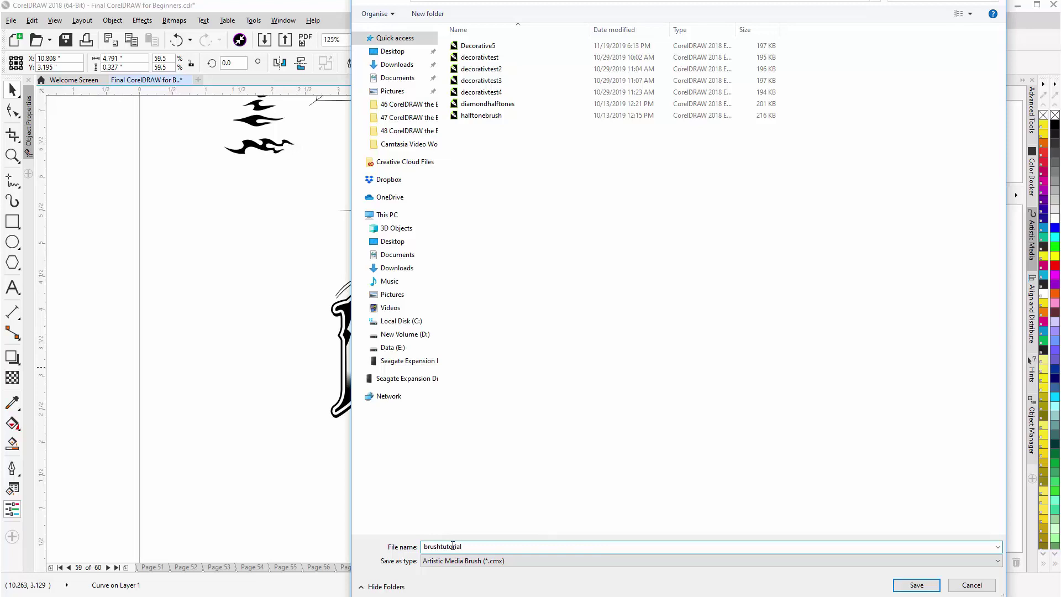
click(928, 586)
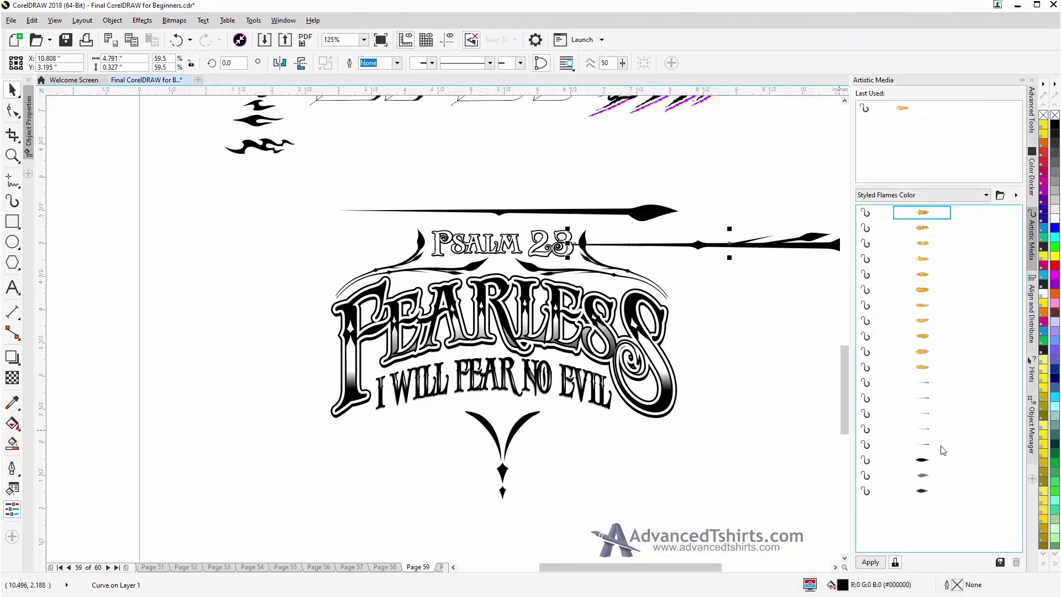
Return the spike curve above the banner and draw a thin-brush swash under the left of the text.
drag(727, 244, 507, 175)
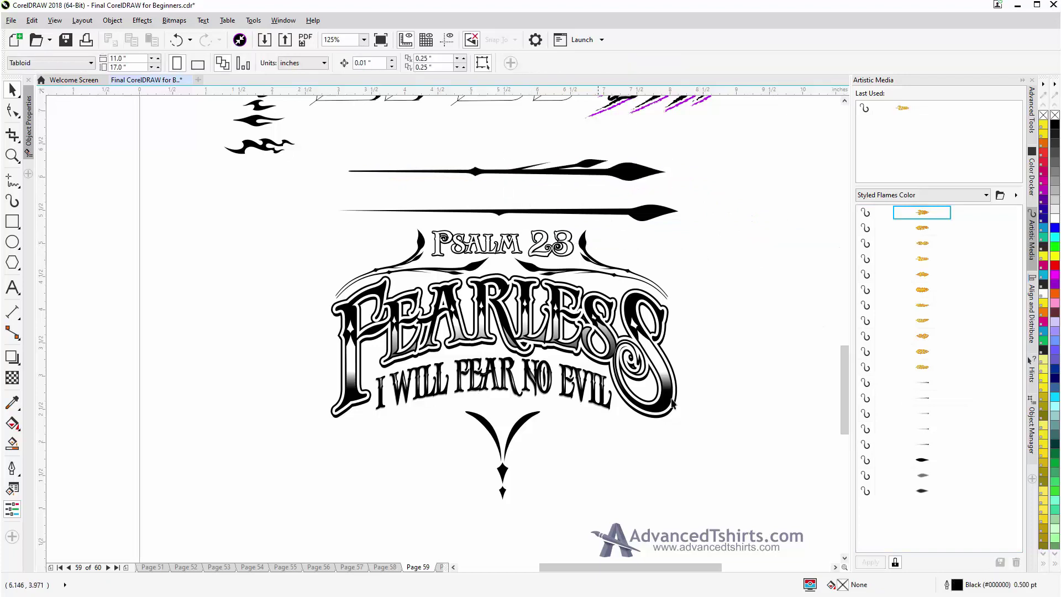
click(933, 447)
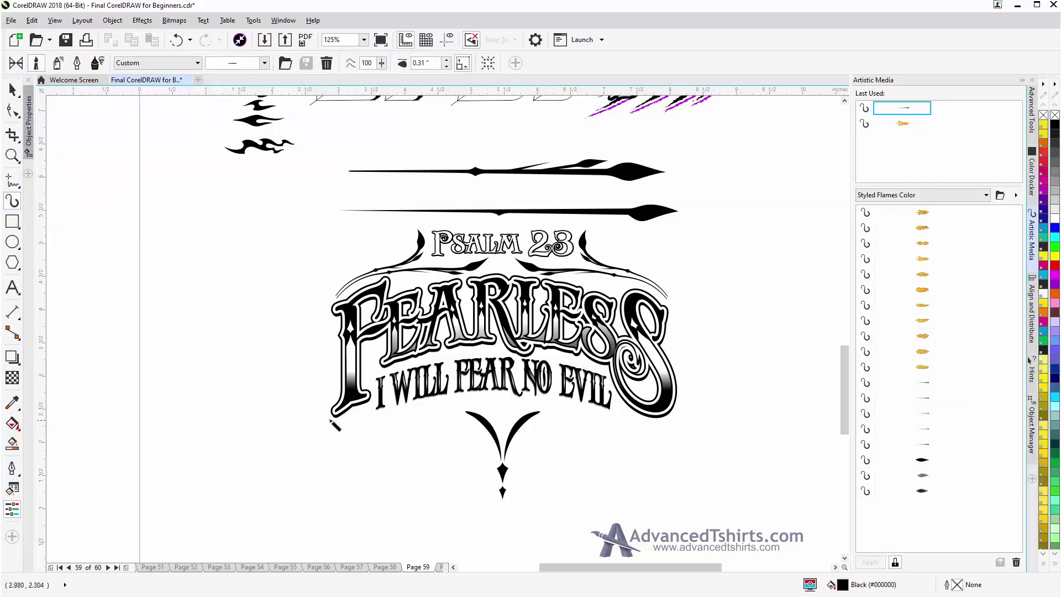
mouse_move(324, 405)
mouse_down()
mouse_move(318, 427)
mouse_move(339, 439)
mouse_move(476, 407)
mouse_up()
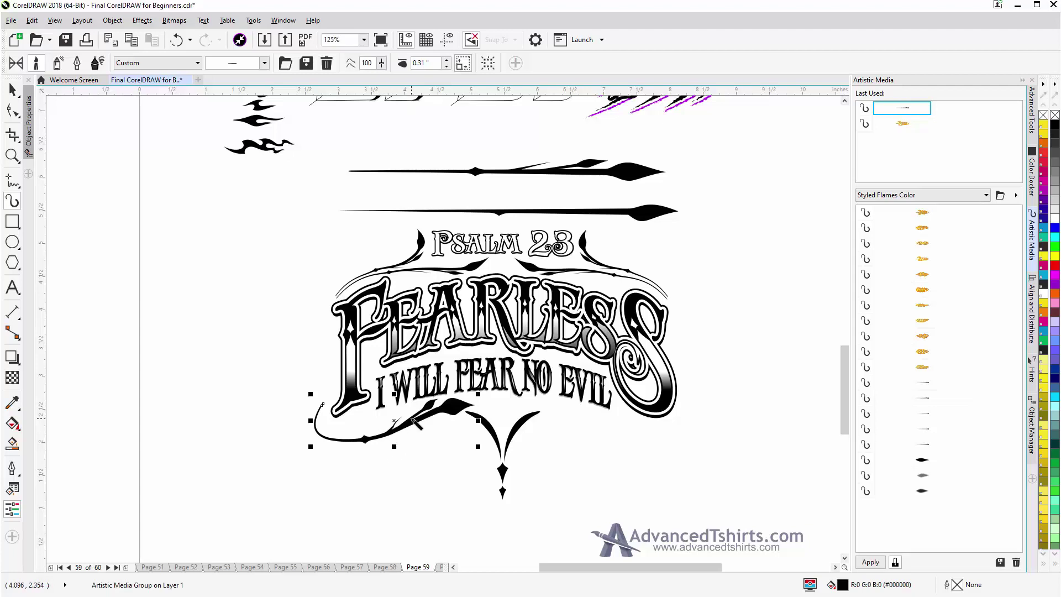
scroll(417, 423, up, 2)
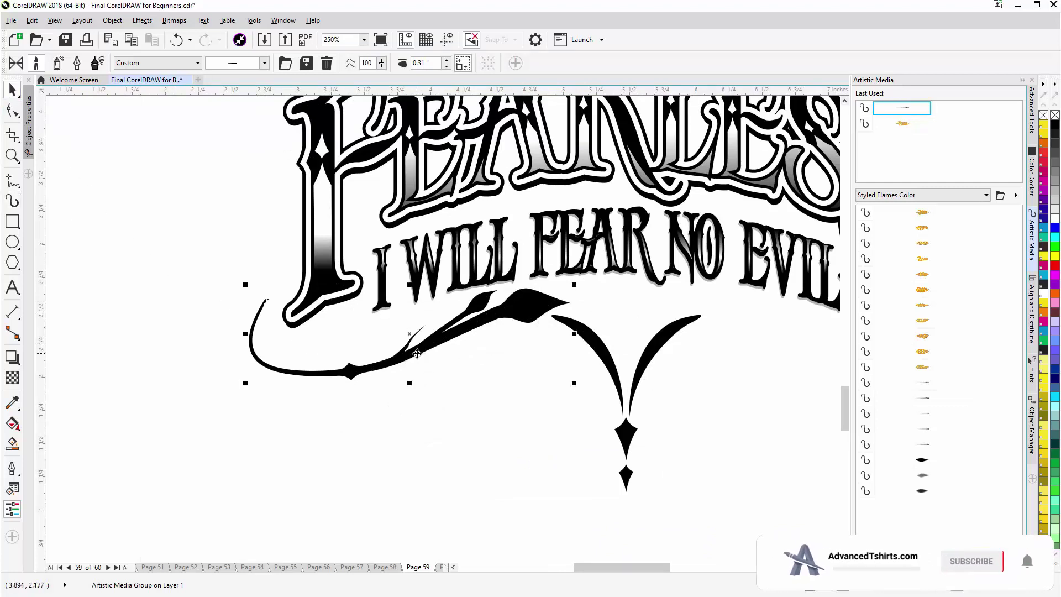
Delete two nodes from the swash and reshape it into a smooth 3-node sweep.
key(F10)
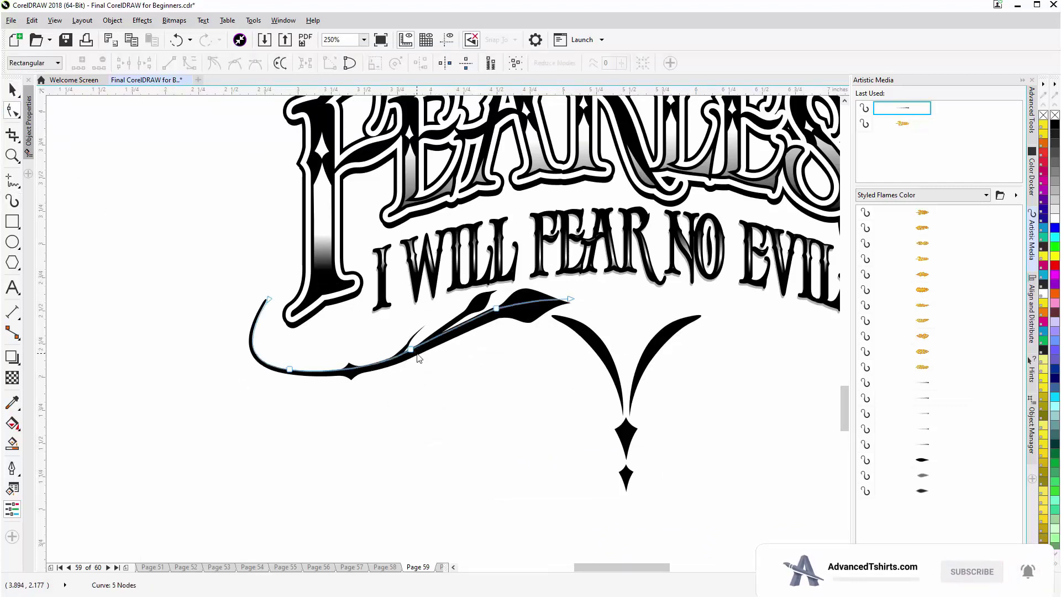
click(499, 311)
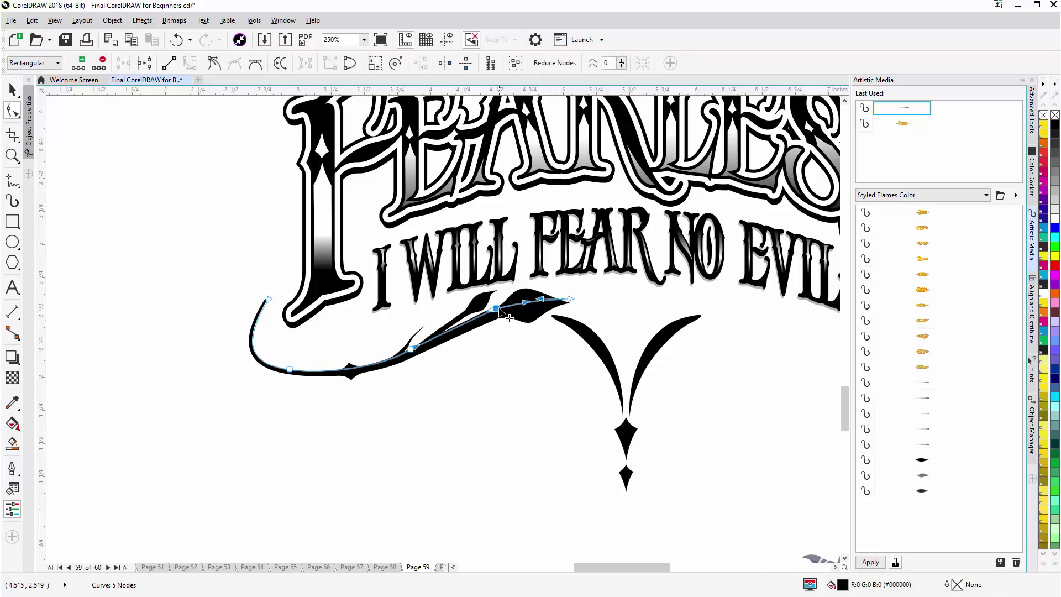
key(Delete)
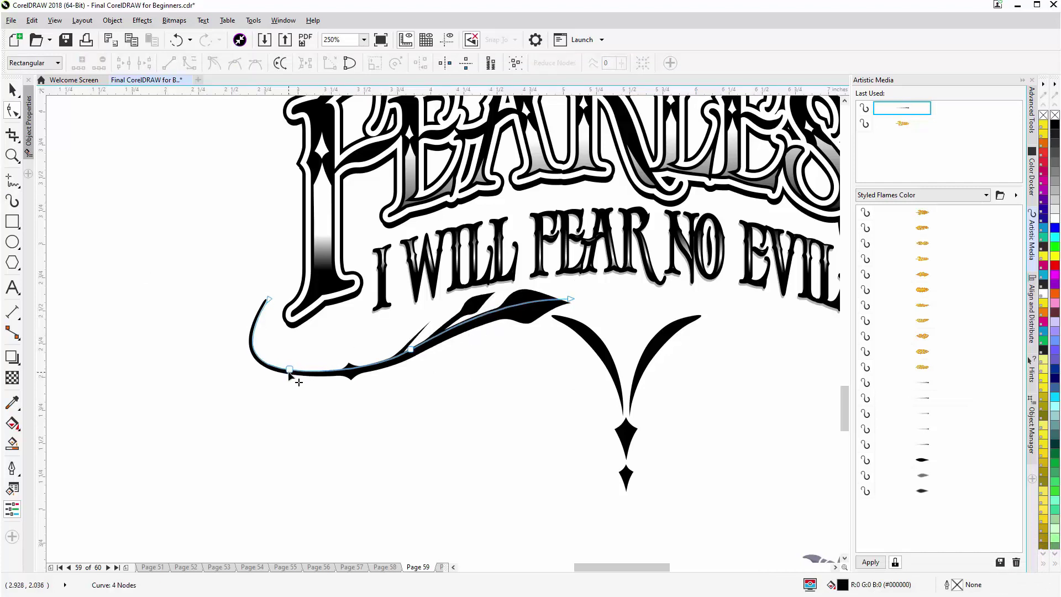
click(290, 370)
key(Delete)
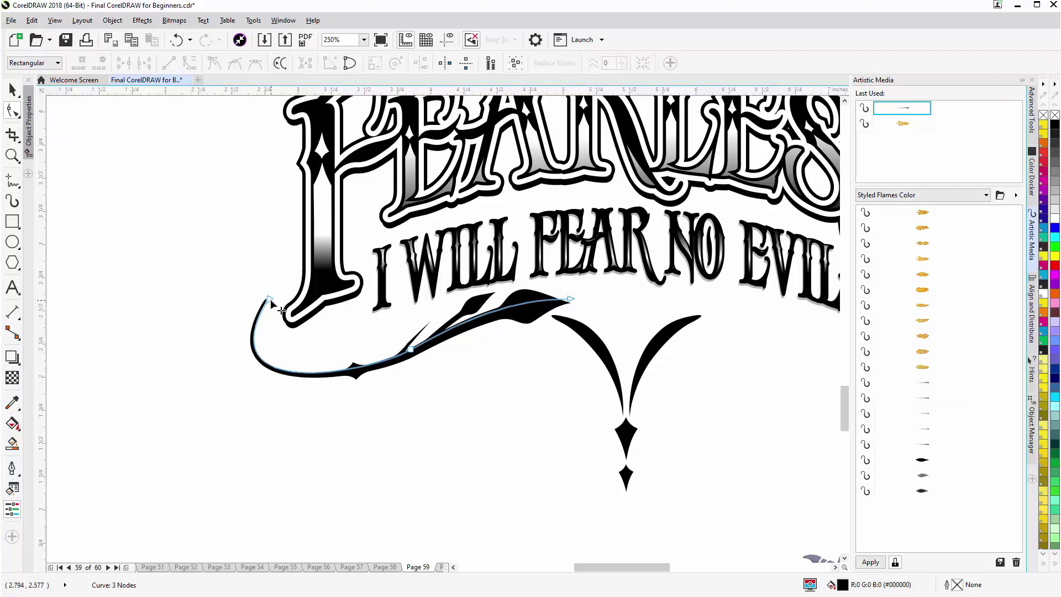
drag(269, 299, 277, 297)
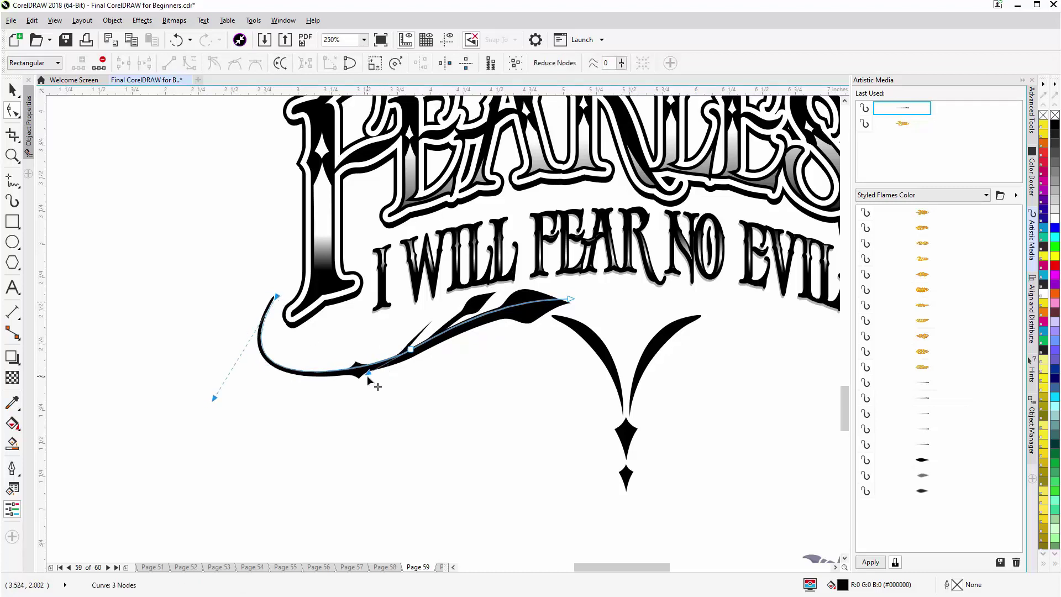
drag(411, 352, 418, 333)
drag(572, 299, 586, 304)
drag(520, 300, 539, 300)
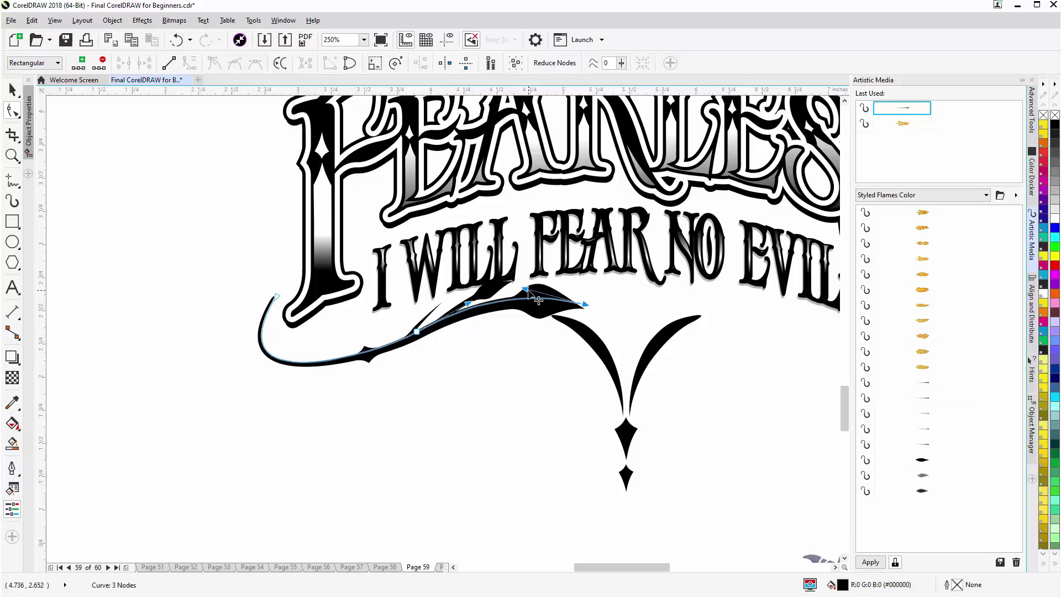
Thin the new spear-brush swash's stroke width from 0.31" down to 0.22".
click(8, 203)
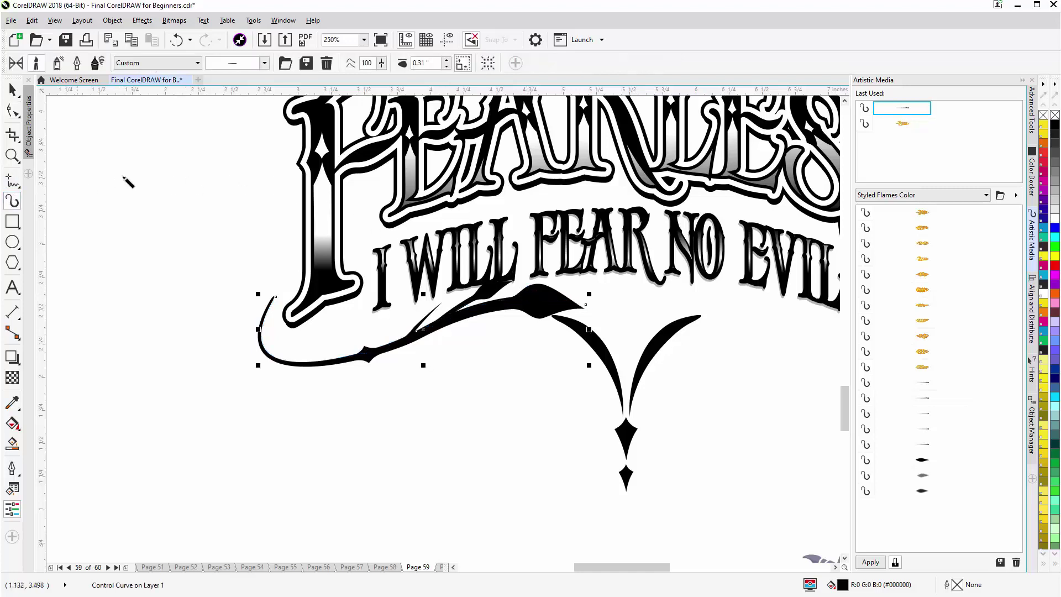
click(447, 66)
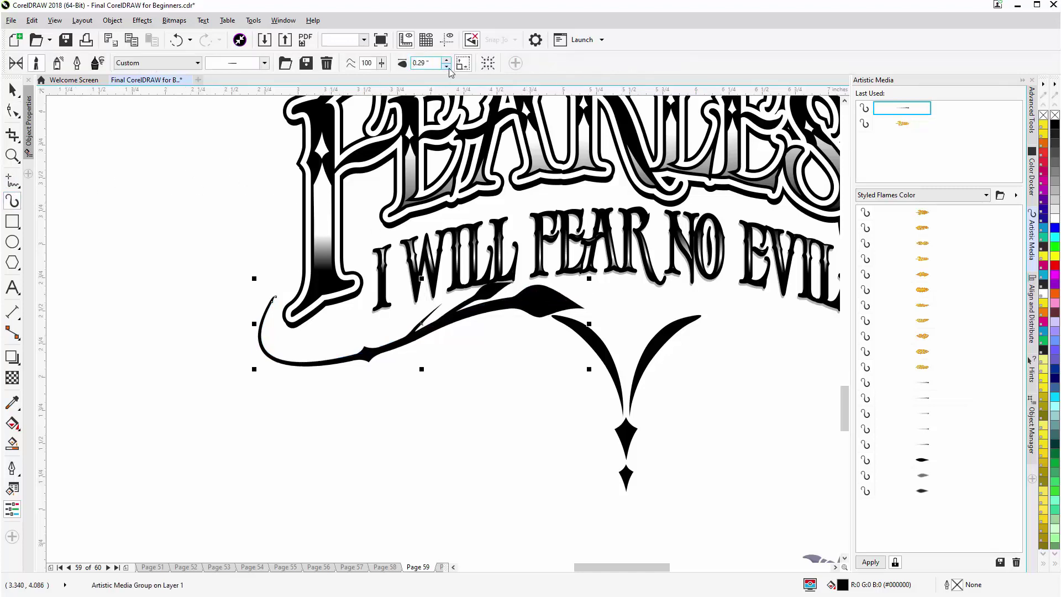
click(447, 66)
click(447, 66)
click(447, 66)
click(446, 66)
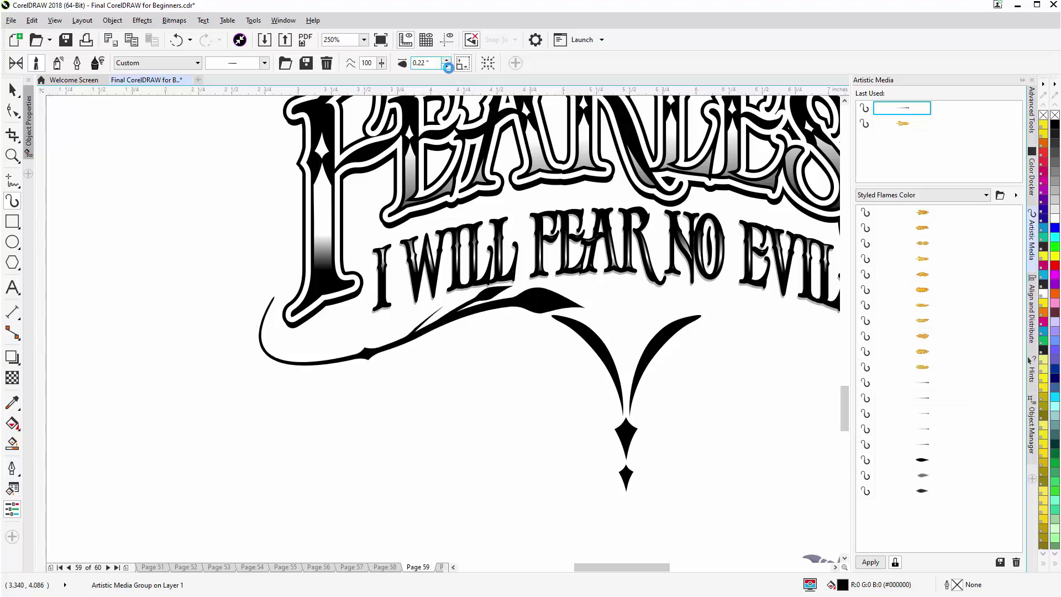
click(447, 67)
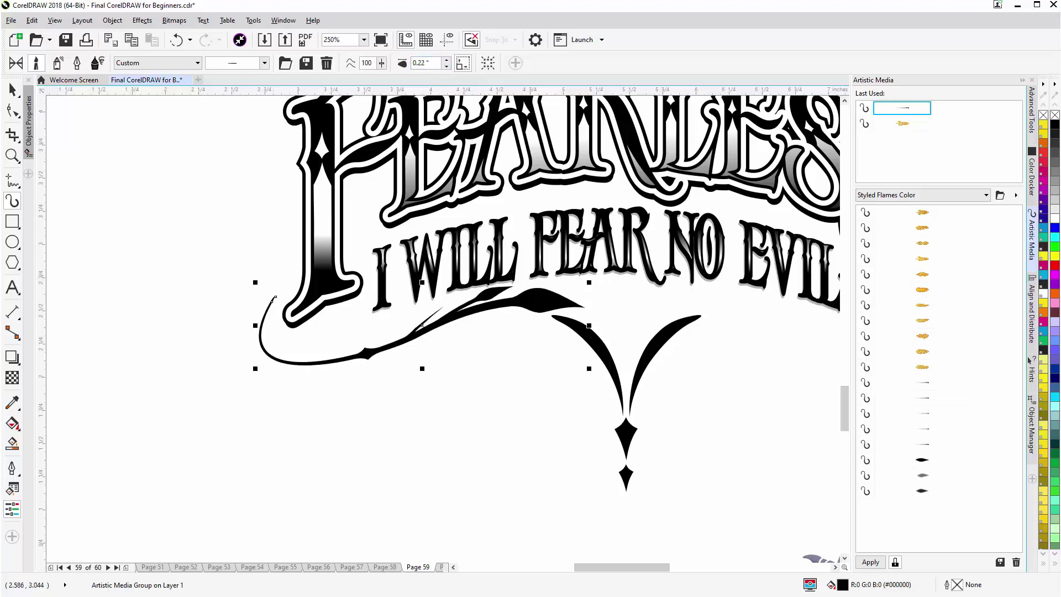
click(12, 90)
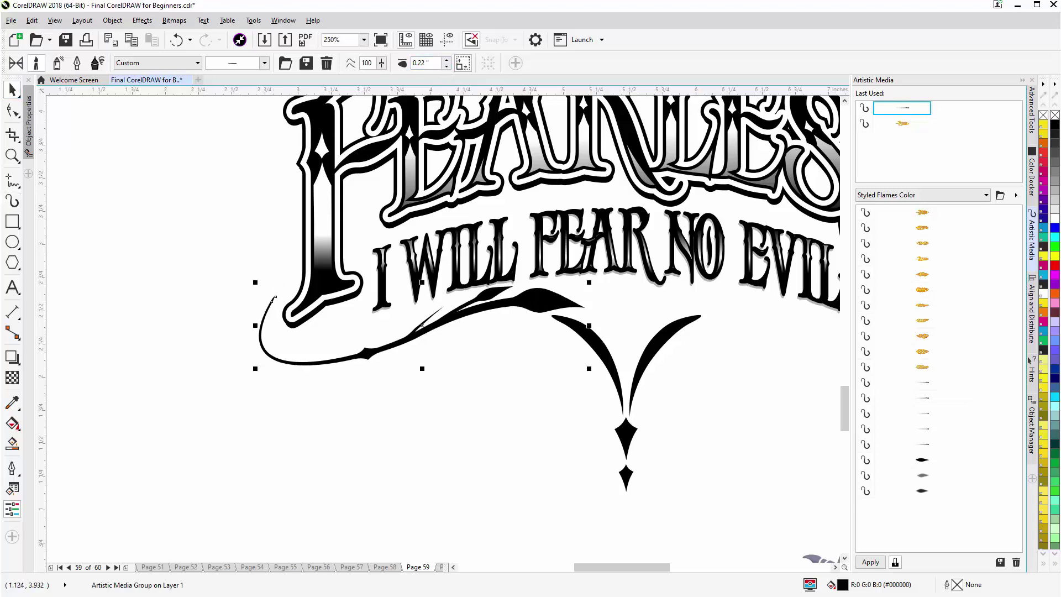
Drag the swash's end and middle nodes so its right end curls up to the V-shaped ornament.
double_click(469, 312)
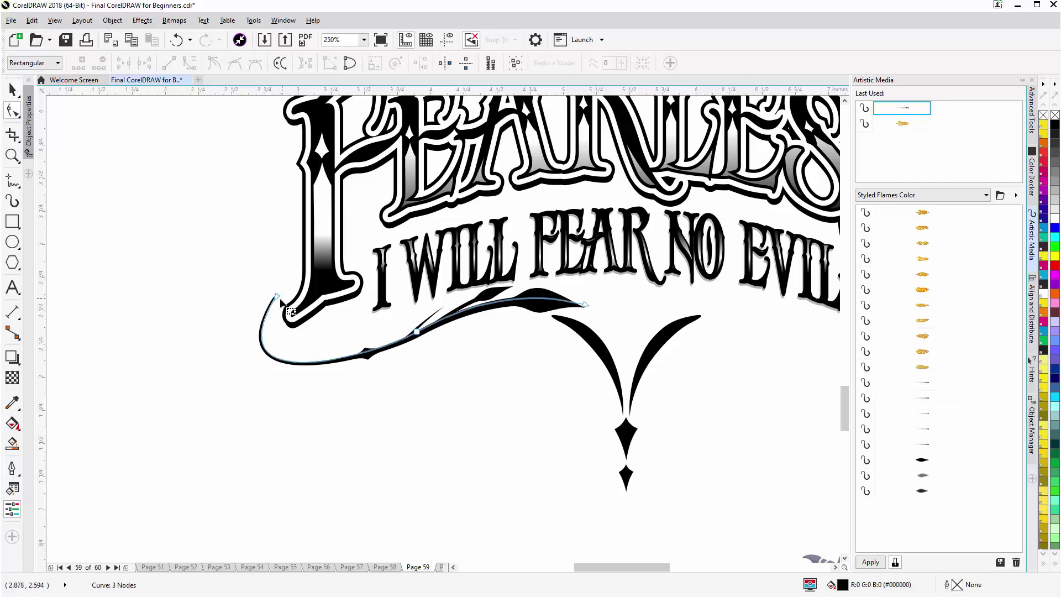
drag(277, 299, 228, 374)
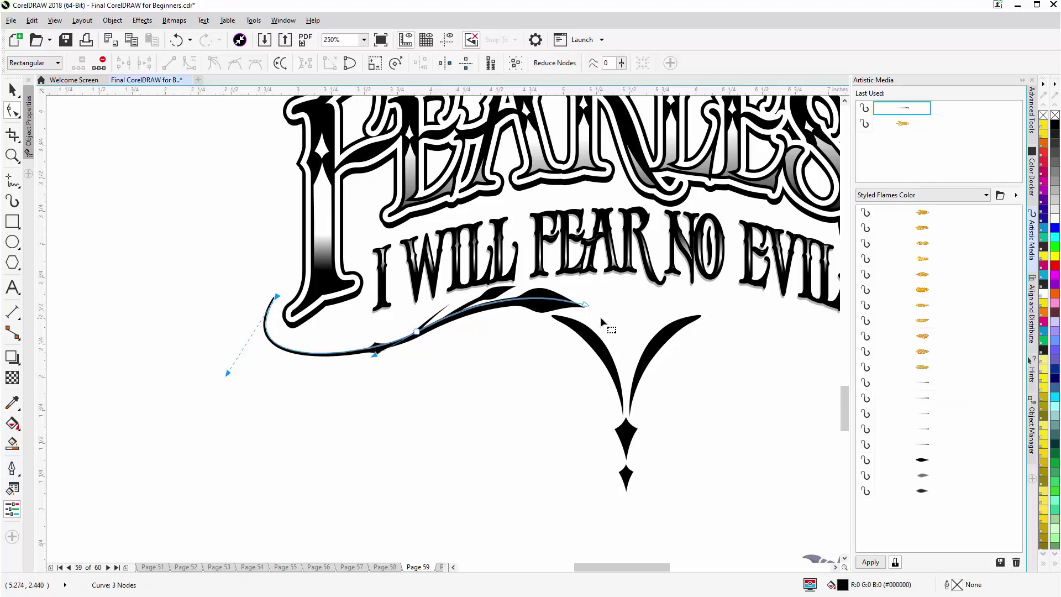
drag(584, 304, 581, 311)
click(417, 332)
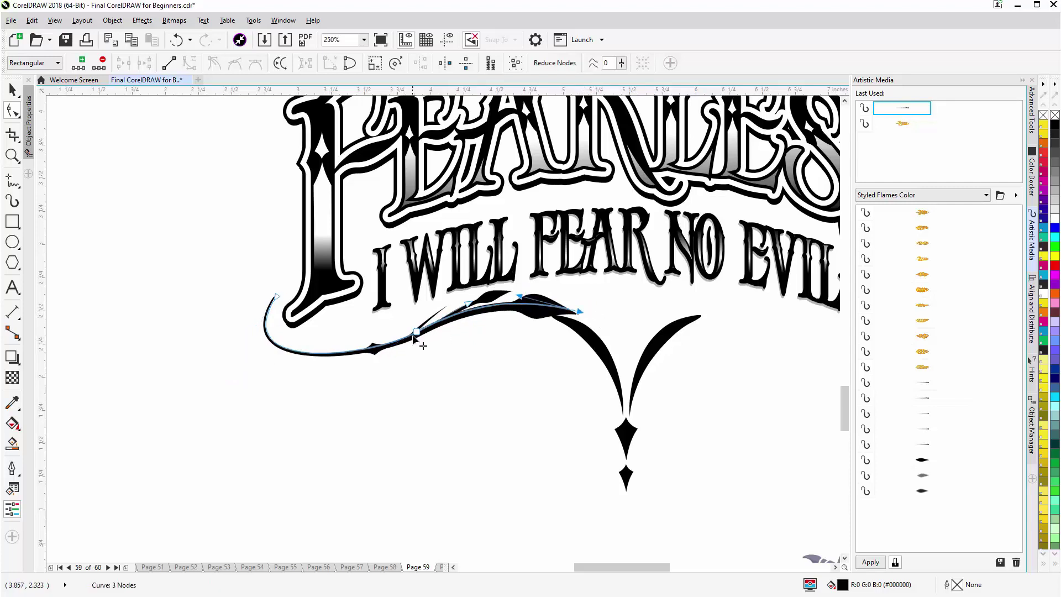
mouse_move(413, 334)
mouse_down()
mouse_move(381, 344)
mouse_move(414, 326)
mouse_up()
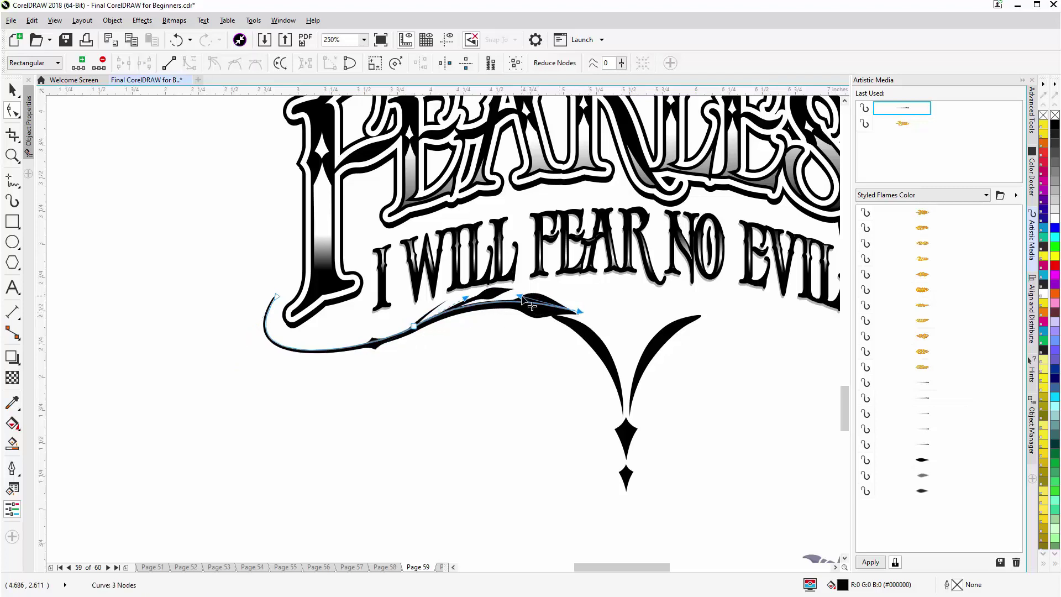
drag(534, 305, 565, 299)
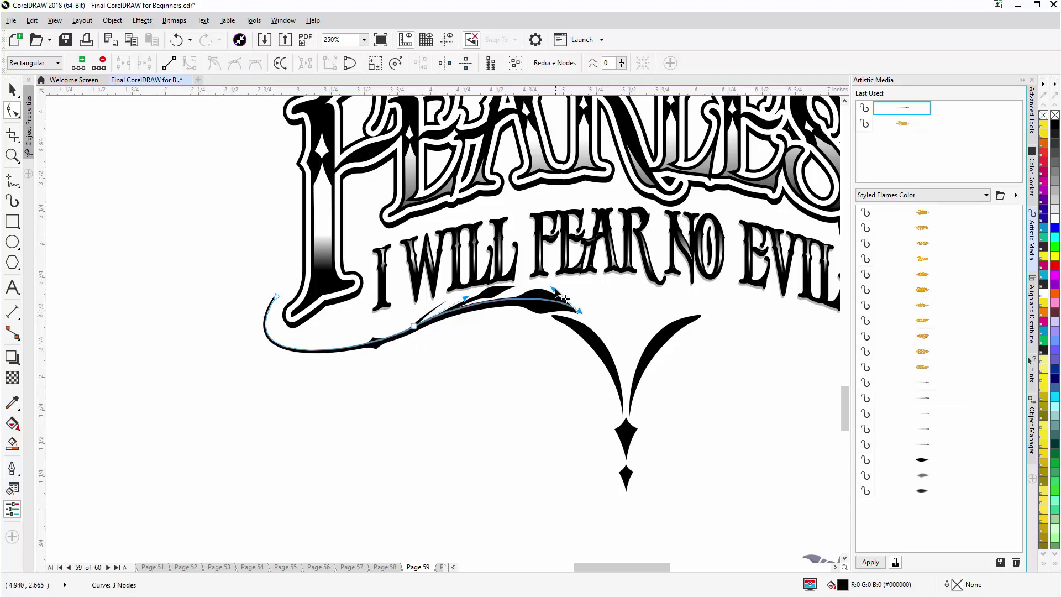
drag(414, 328, 415, 331)
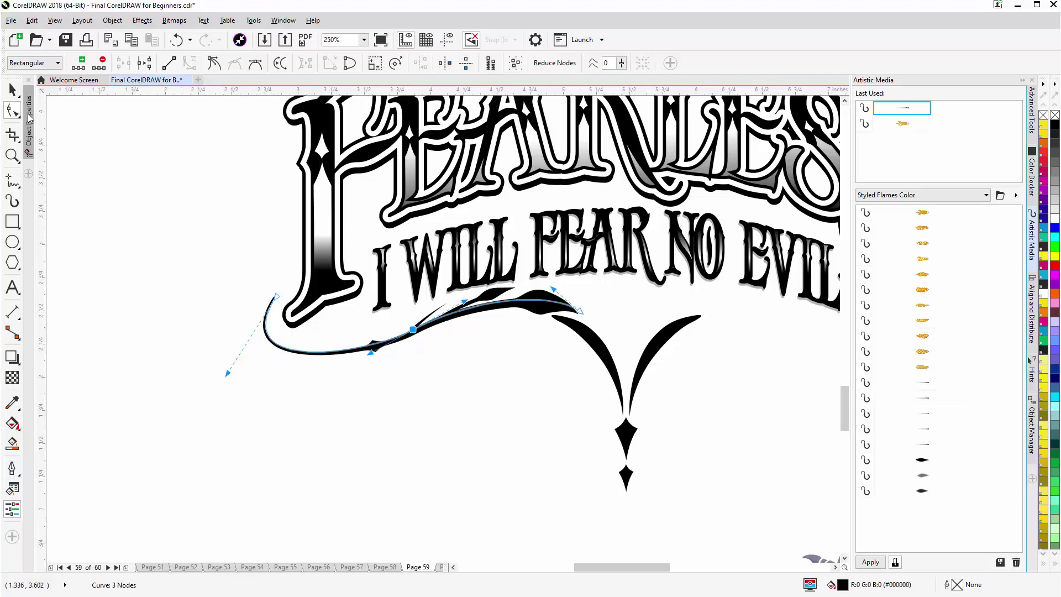
click(13, 90)
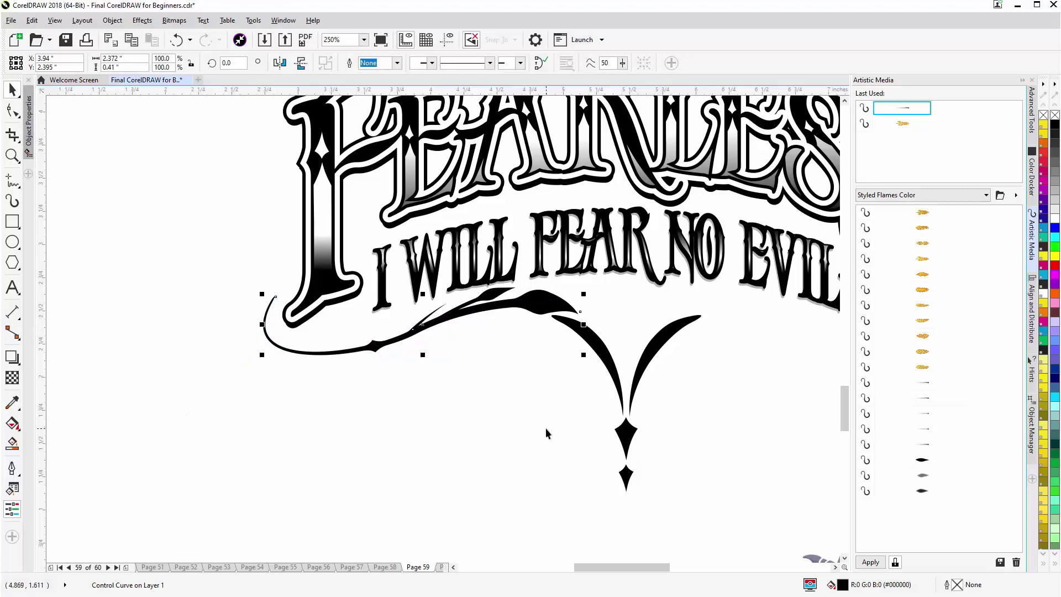
Try mirroring the control curve to the right, then undo that copy.
scroll(546, 428, down, 3)
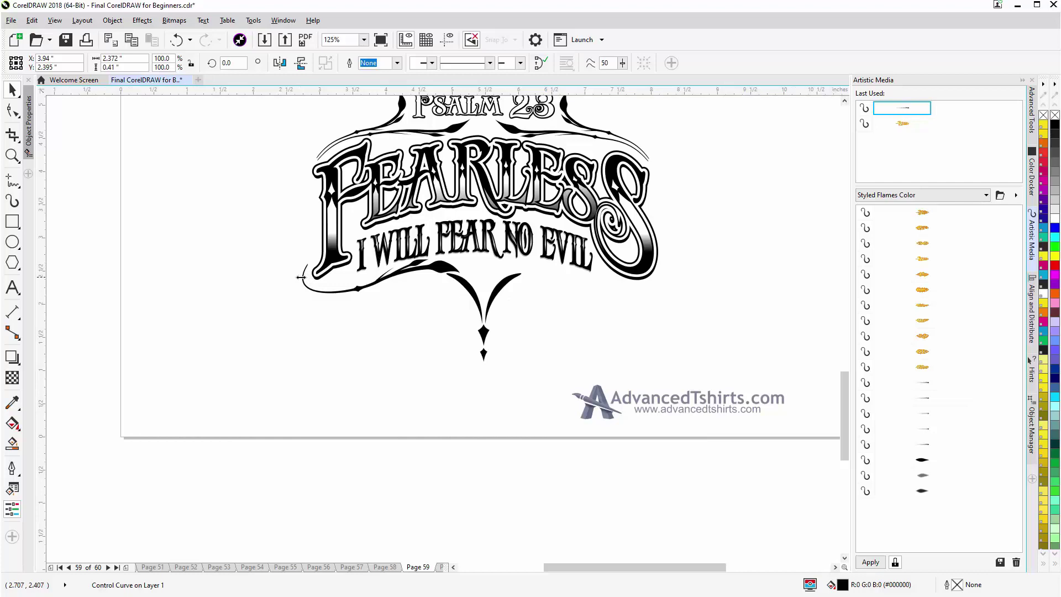
drag(301, 277, 590, 285)
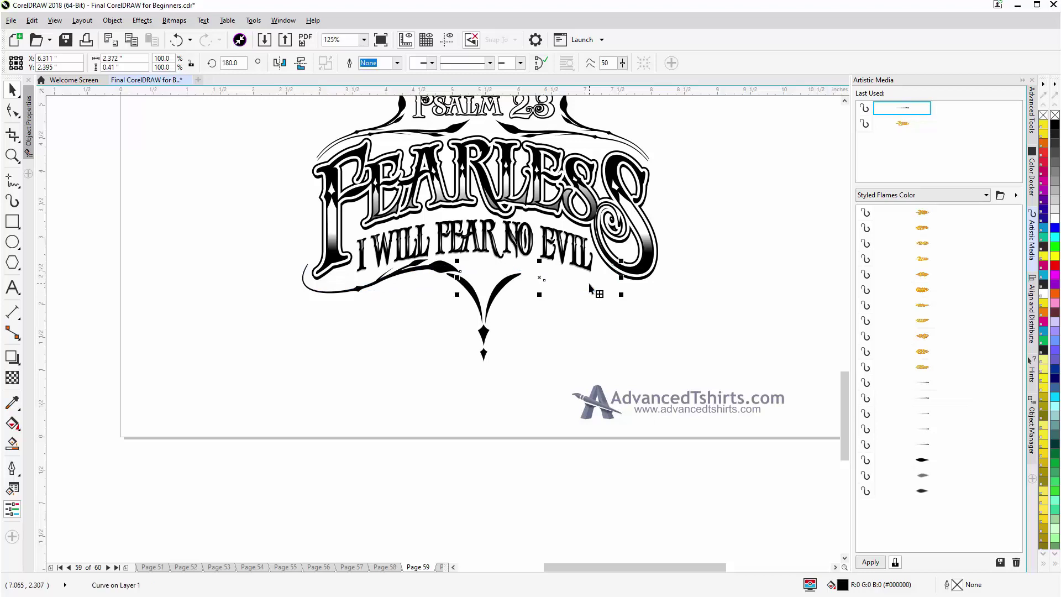
key(ctrl+z)
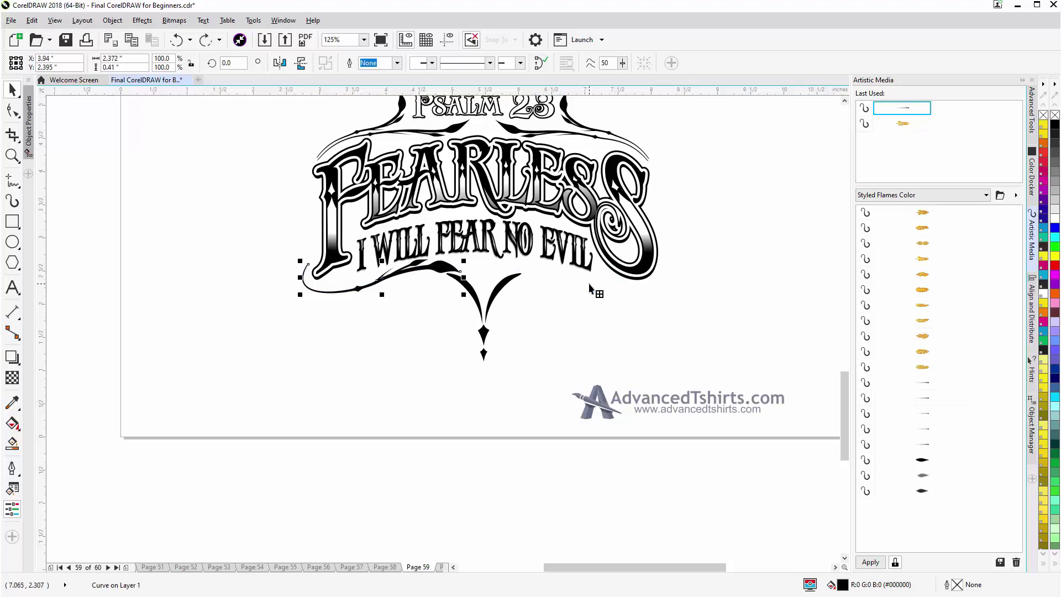
Drop a mirrored copy of the brush-swash group under the tagline's right half, beside the S.
click(437, 274)
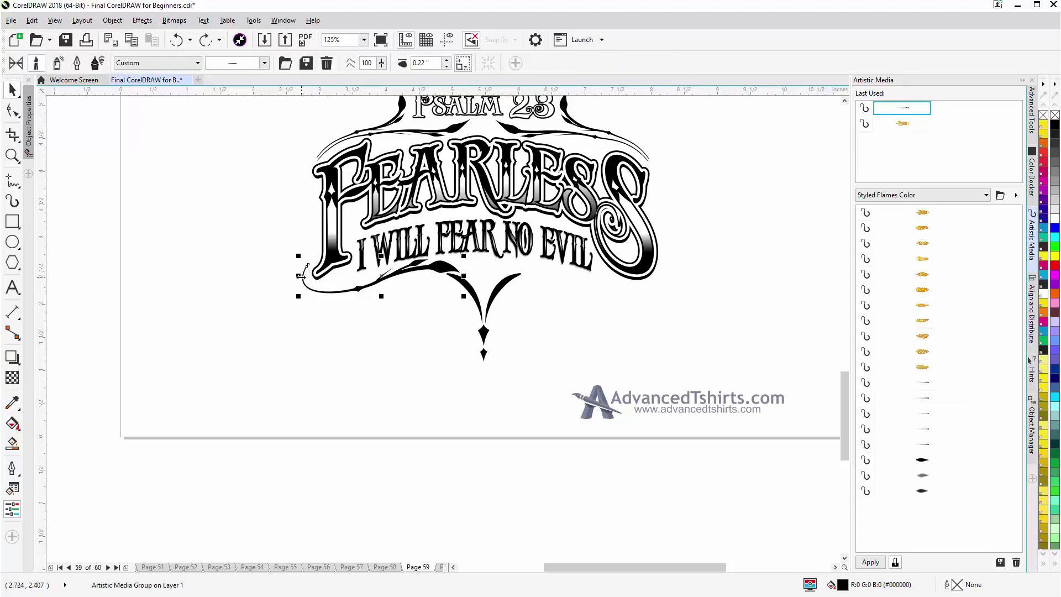
drag(298, 274, 555, 300)
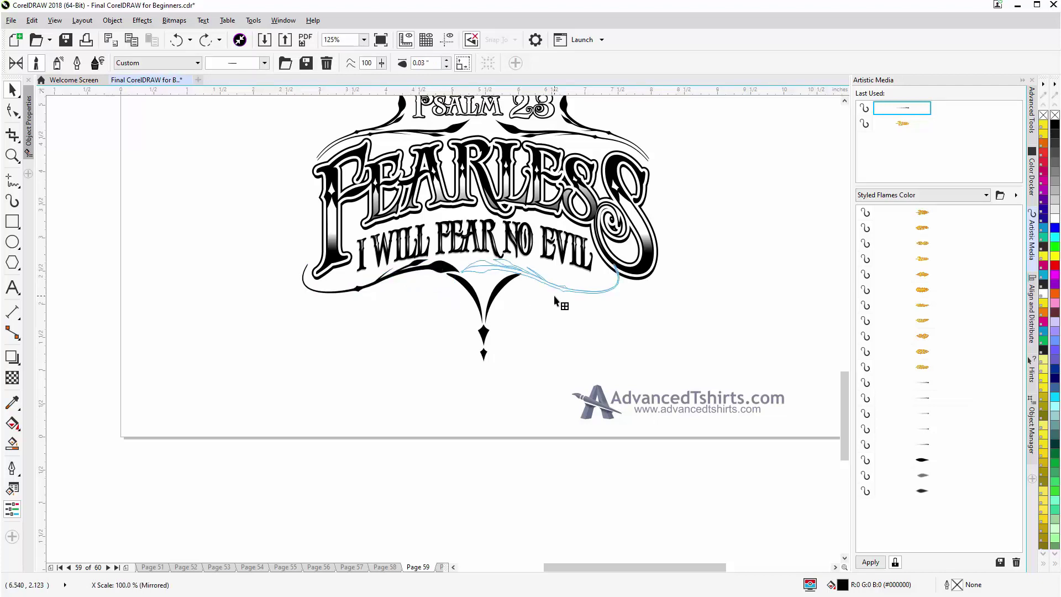
drag(555, 297, 606, 290)
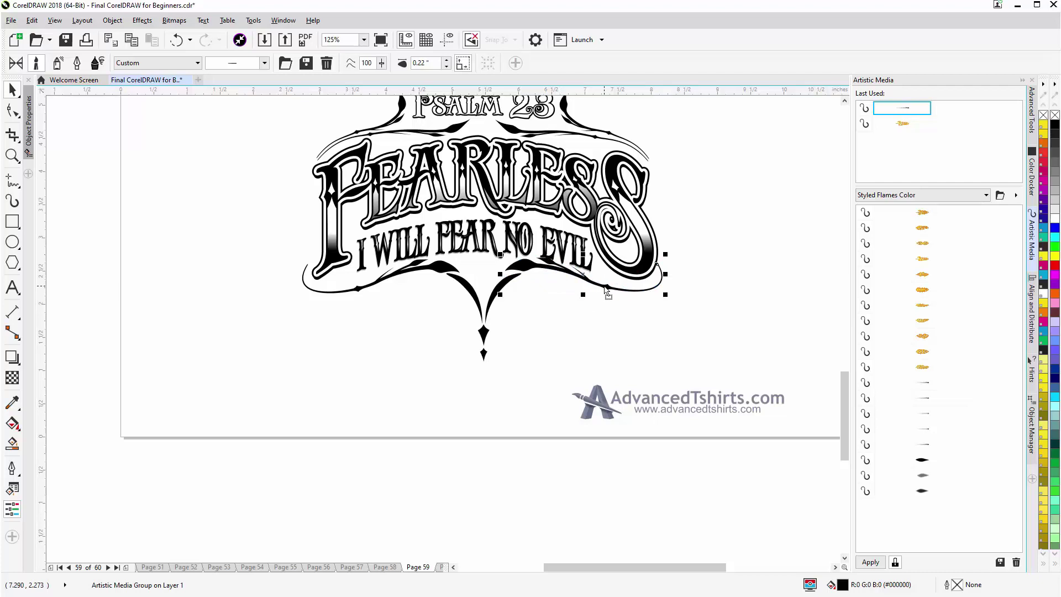
drag(607, 290, 609, 291)
Reshape the mirrored swash's nodes so its end sweeps up to the base of the final S.
scroll(585, 280, up, 2)
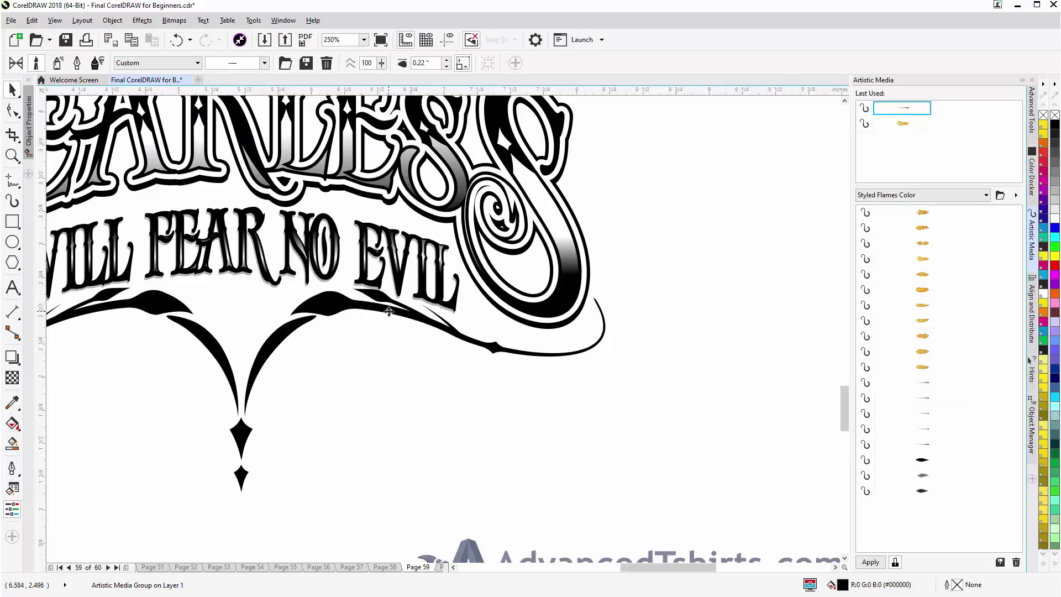
drag(389, 313, 386, 315)
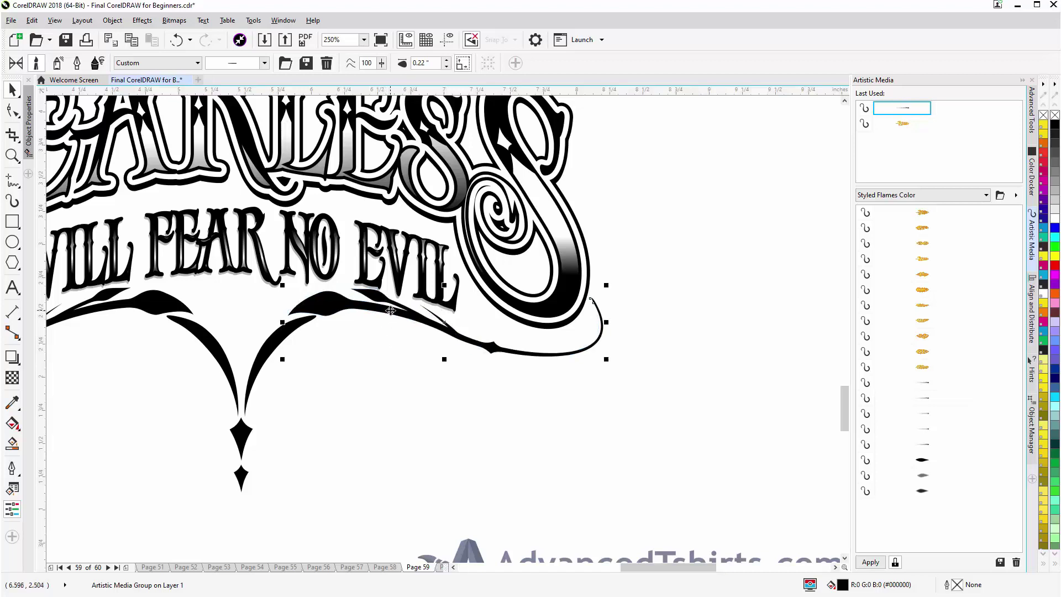
key(F10)
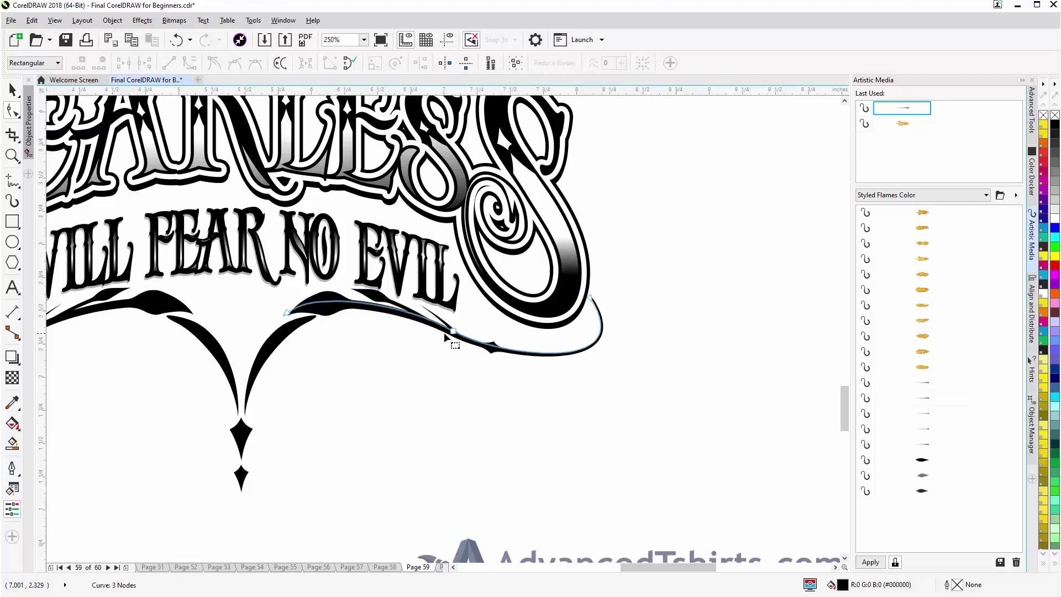
drag(454, 332, 453, 337)
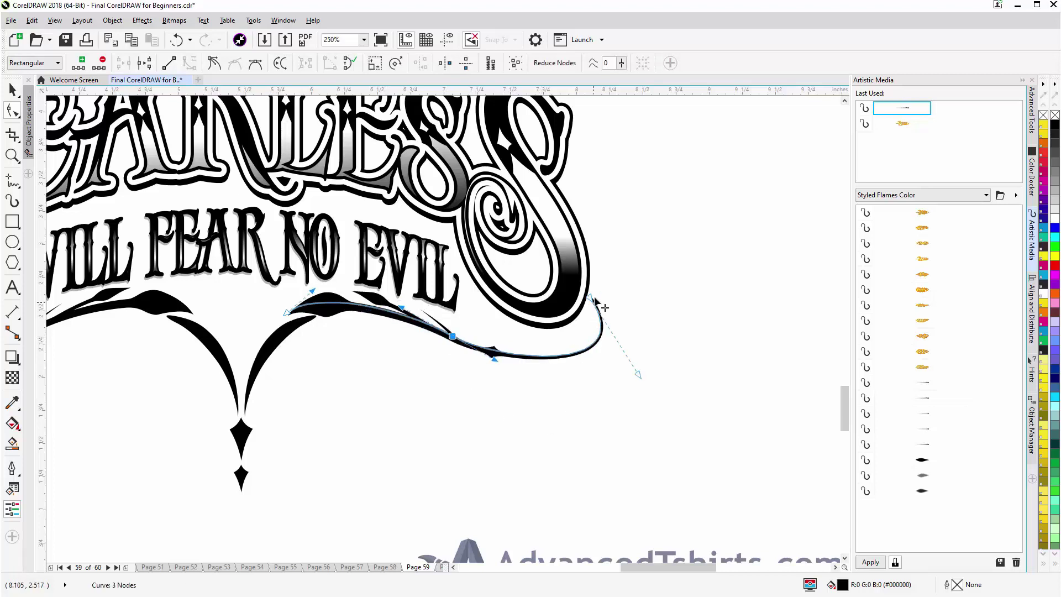
drag(599, 308, 606, 293)
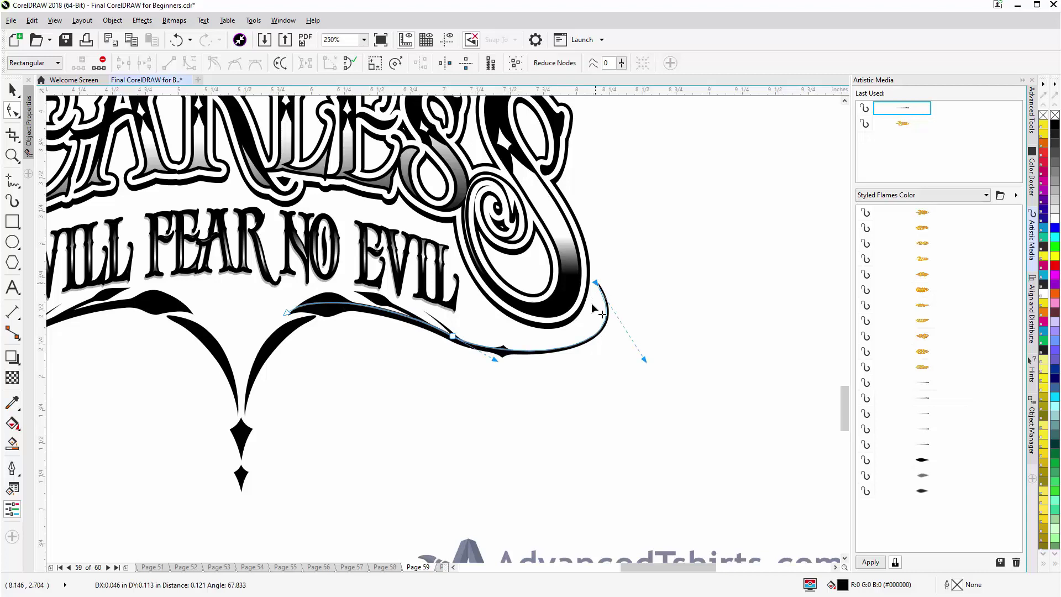
drag(645, 360, 631, 355)
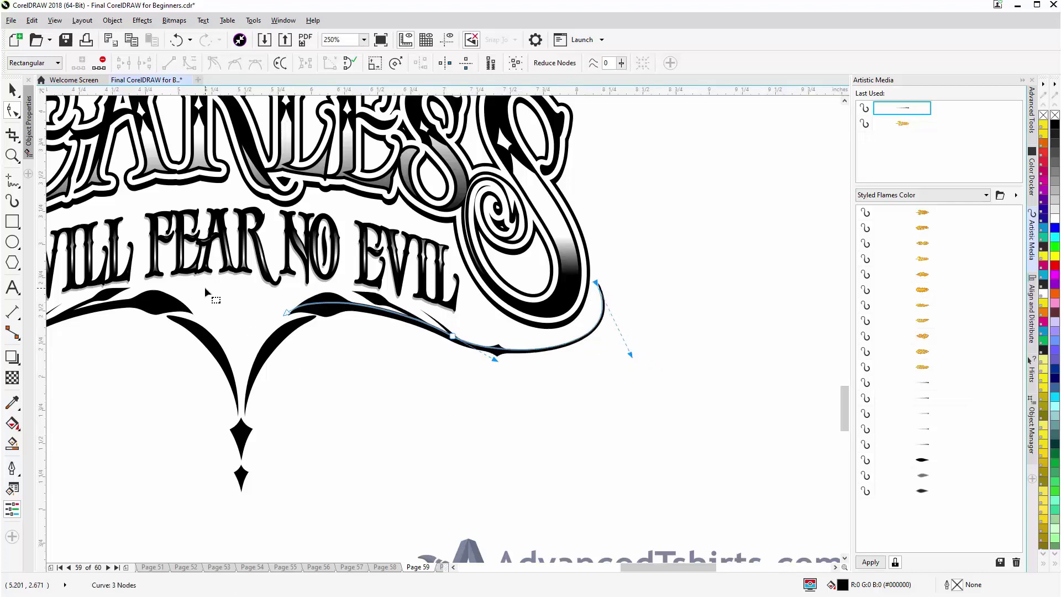
click(287, 313)
drag(313, 290, 321, 289)
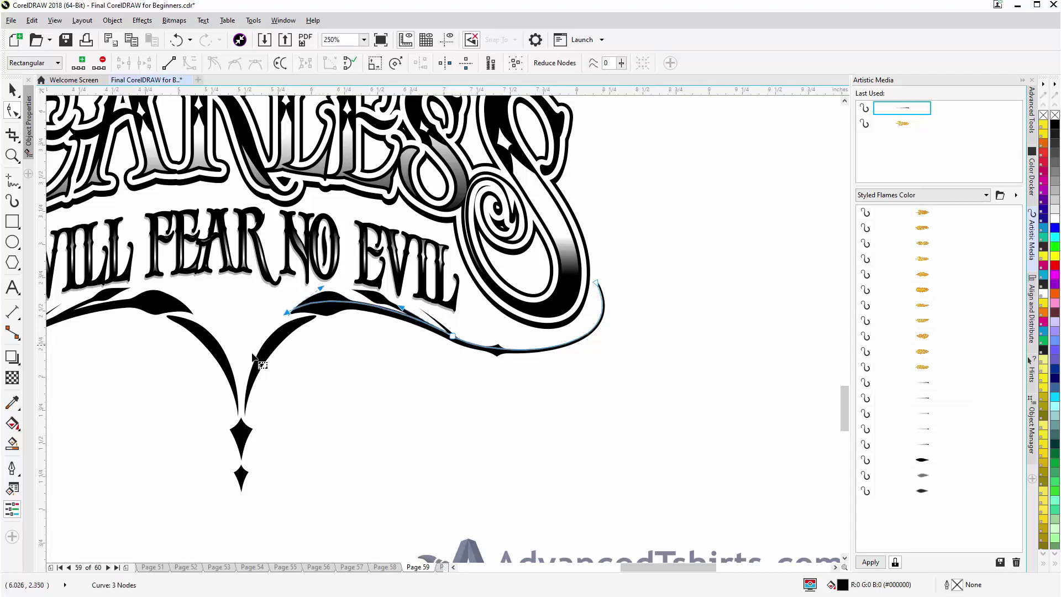
Exit node editing and deselect everything to view both matching swashes under 'I WILL FEAR NO EVIL'.
scroll(289, 339, down, 2)
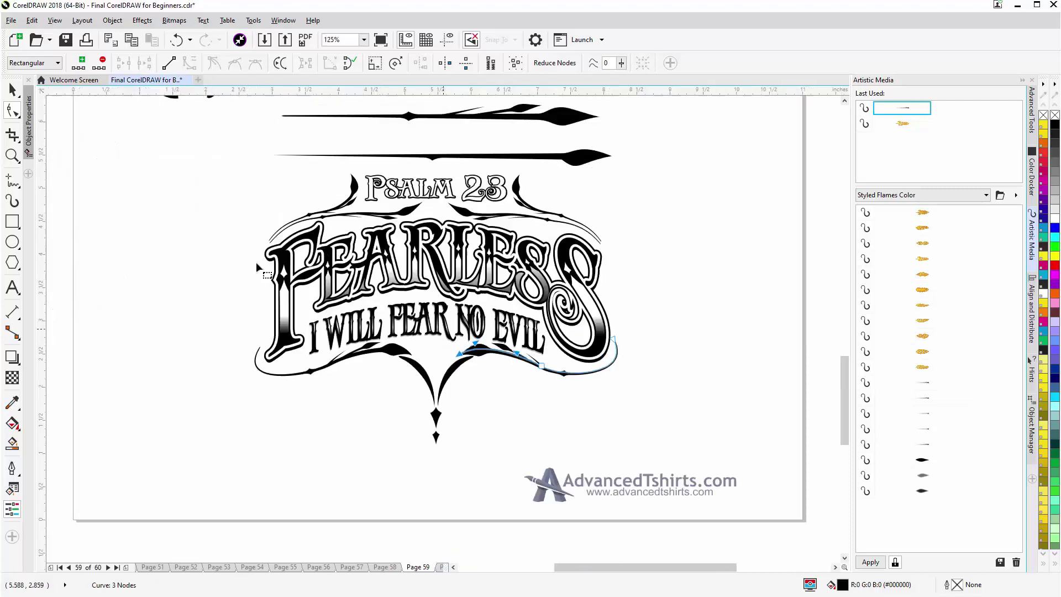
click(12, 89)
click(289, 442)
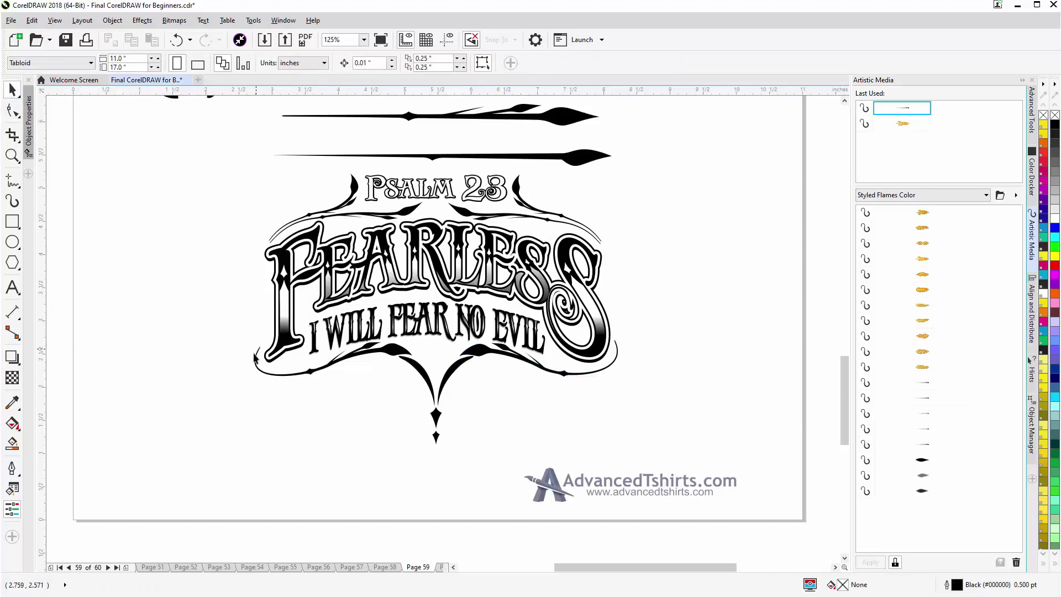